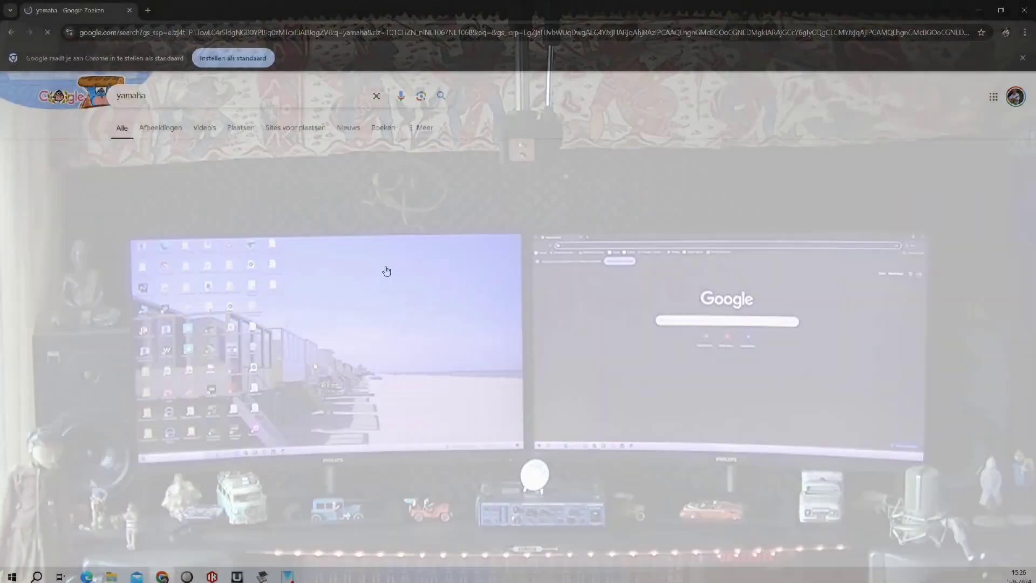
- From the Yamaha Audio & Visual products page, run a site search for dm2000
scroll(387, 271, down, 6)
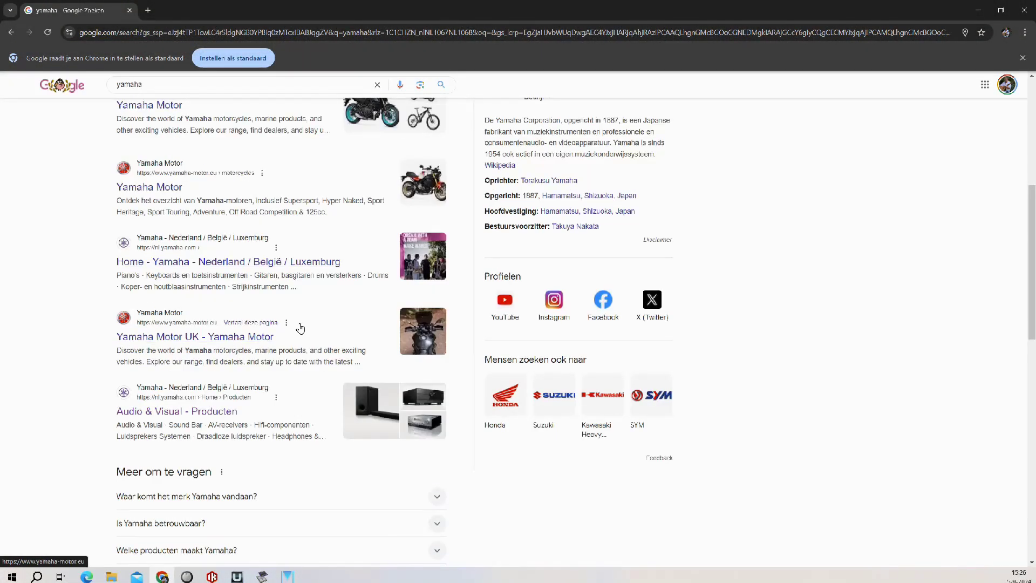
click(171, 413)
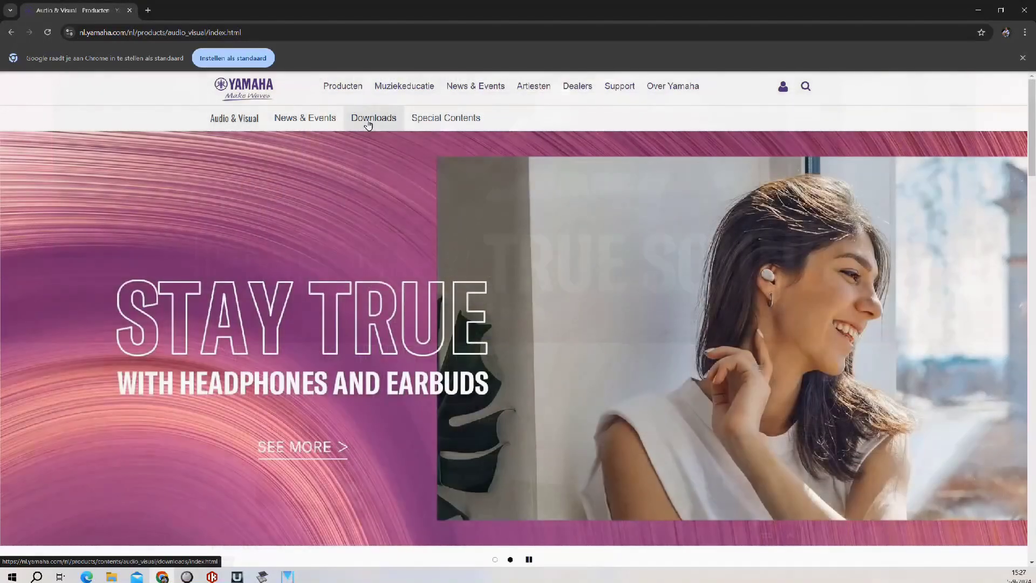
click(806, 89)
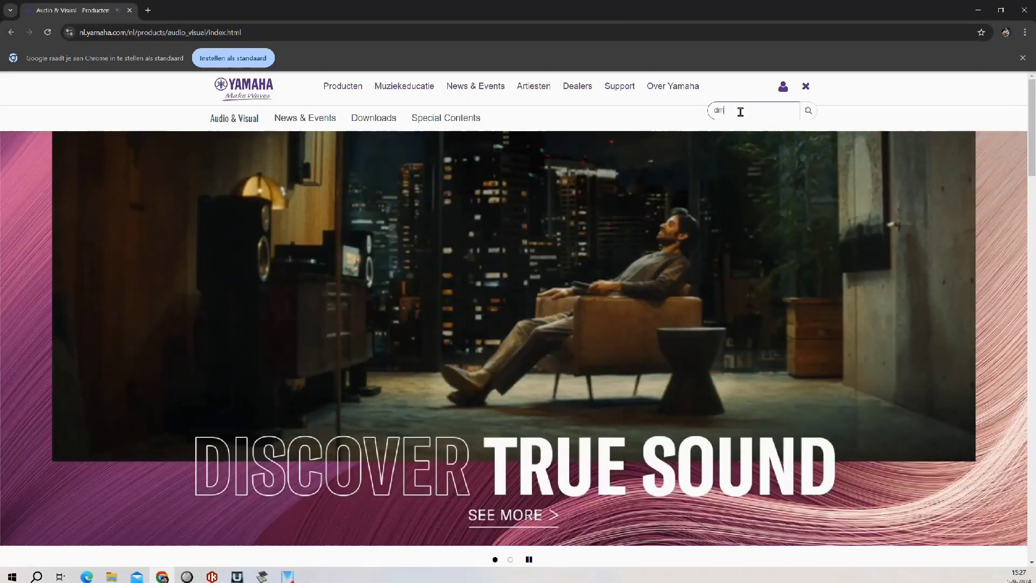
text(dm2000)
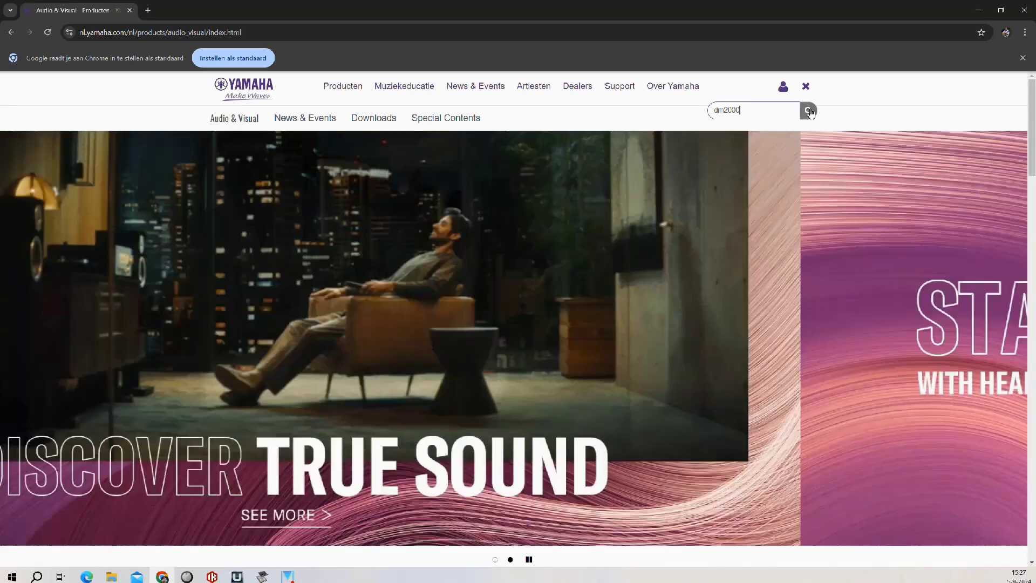
click(808, 111)
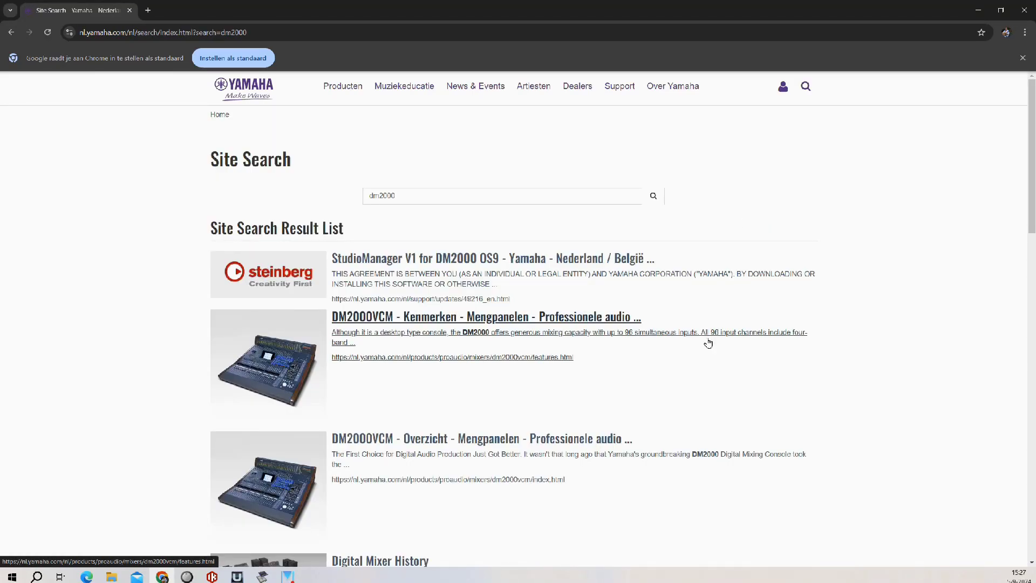
- Filter DM2000VCM downloads to Windows, accept the licence and download the 64-bit USB-MIDI Driver V3.1.4 zip
scroll(707, 343, down, 6)
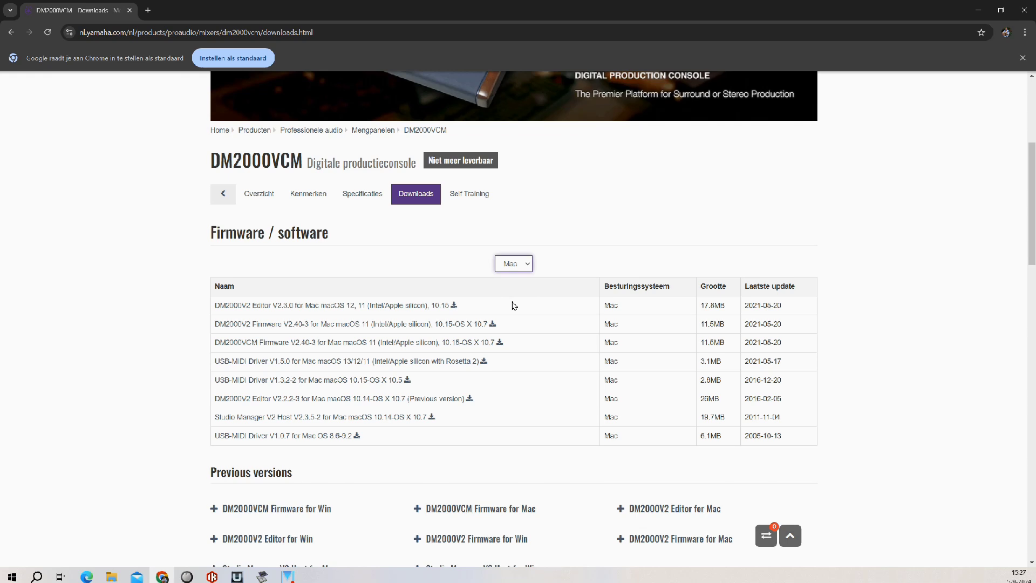
click(514, 265)
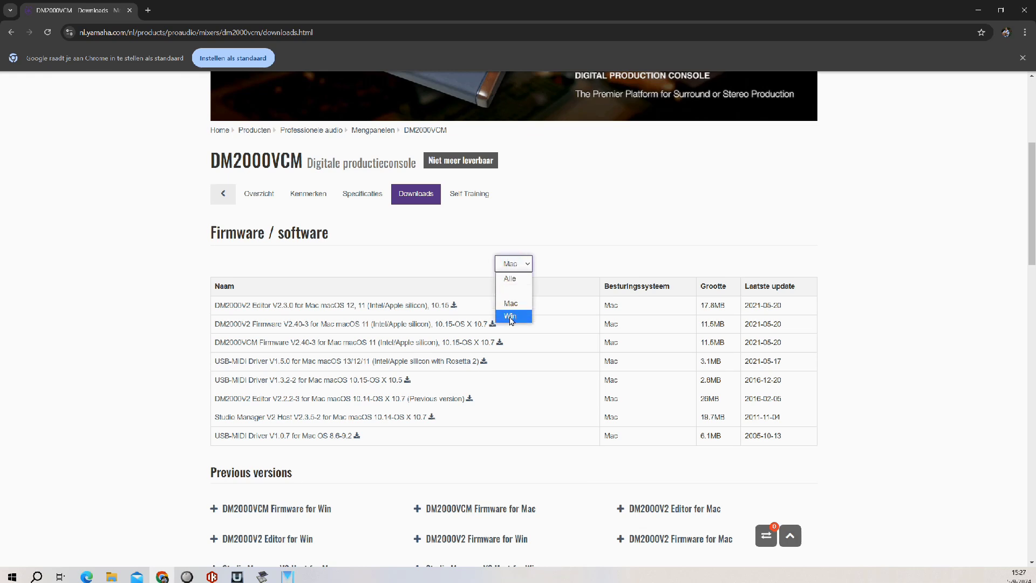
click(511, 317)
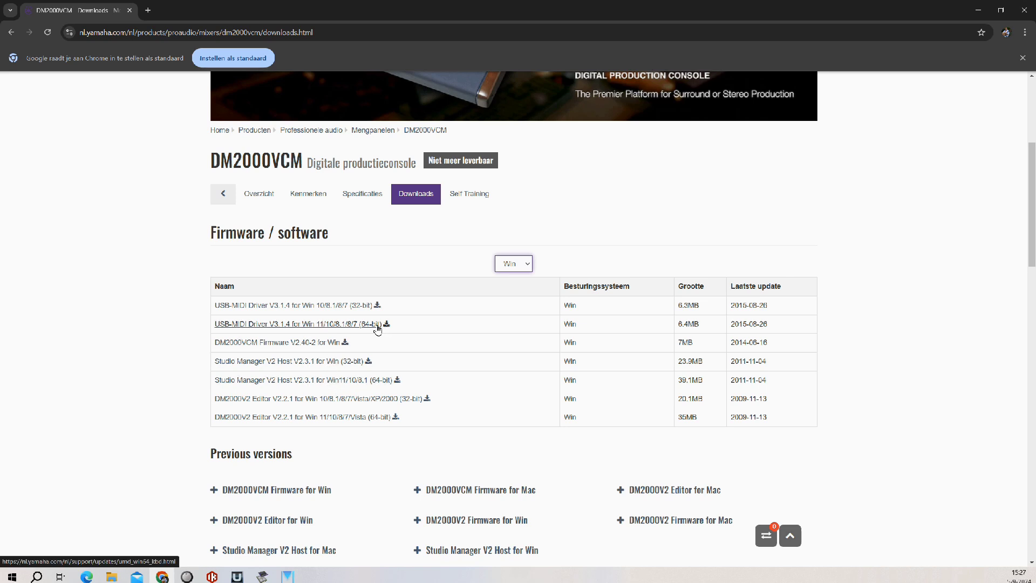
click(377, 325)
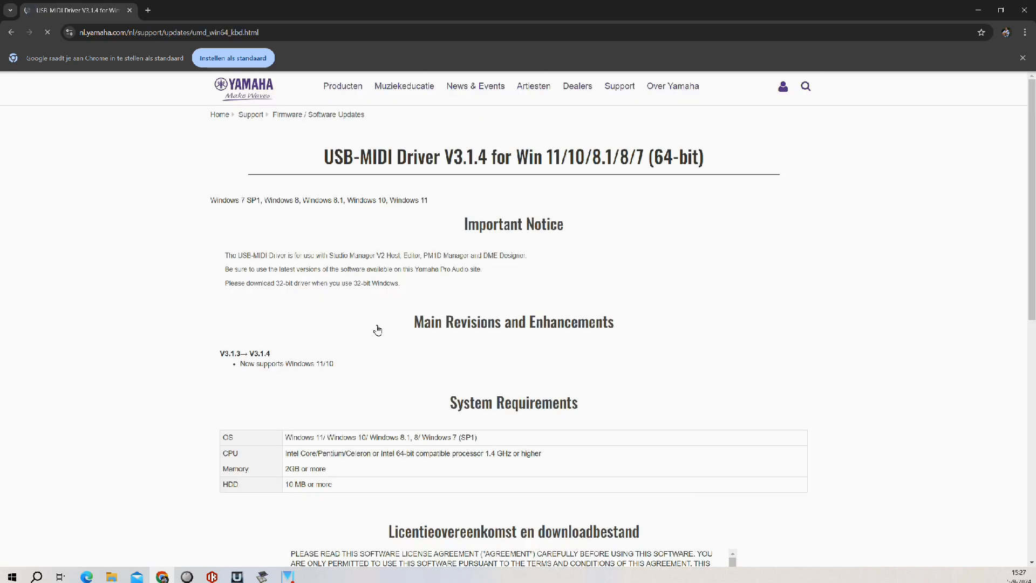
scroll(431, 377, down, 5)
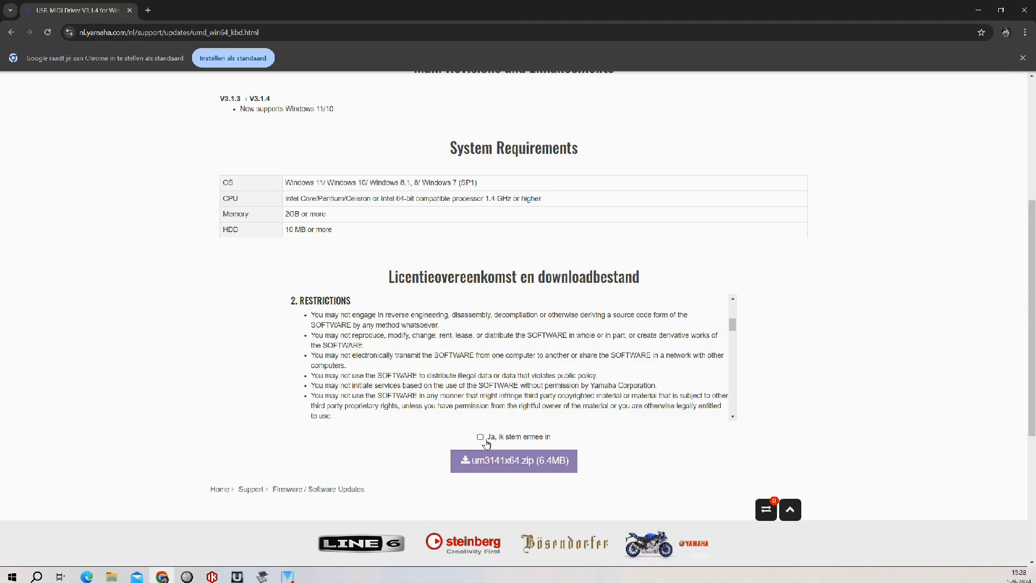
click(481, 438)
click(514, 465)
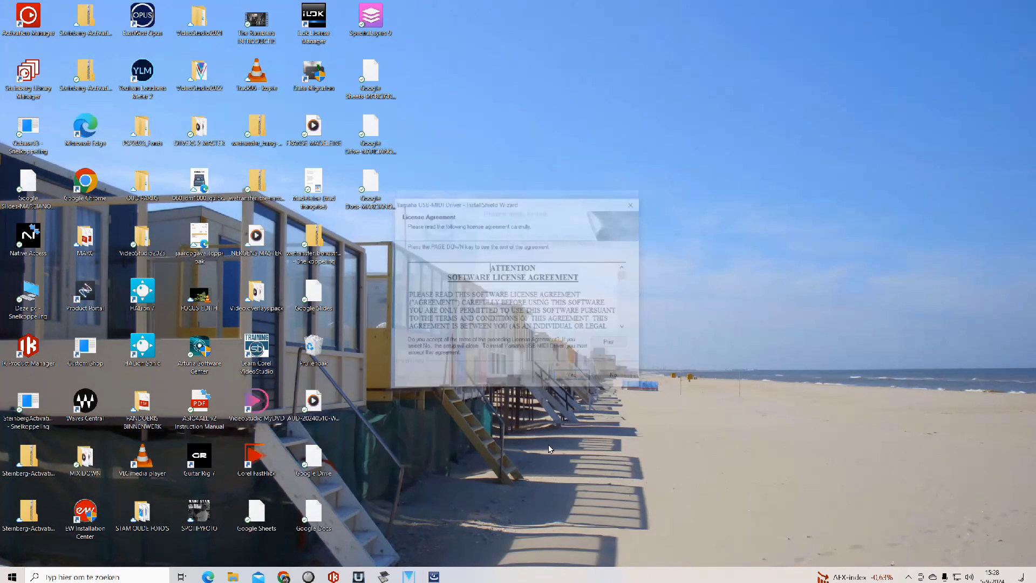
- Accept the USB-MIDI driver licence and launch Studio Manager from the Start menu's Yamaha folder
click(575, 378)
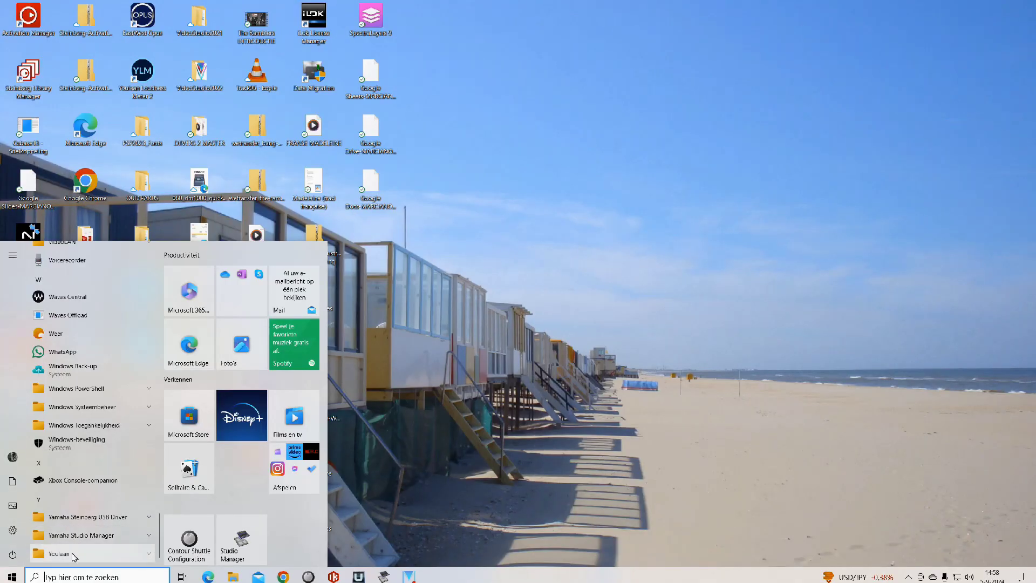
click(74, 534)
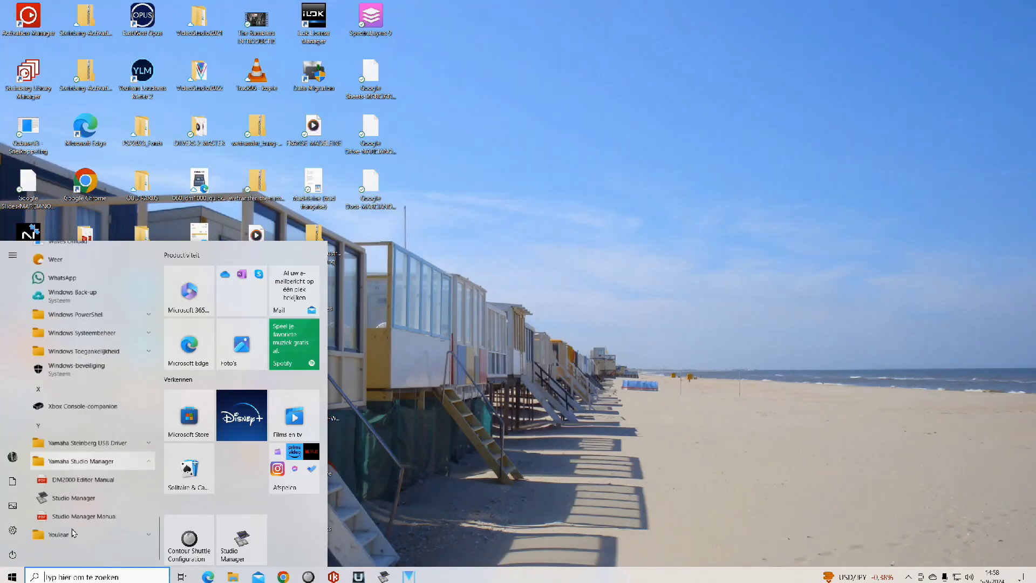
click(78, 495)
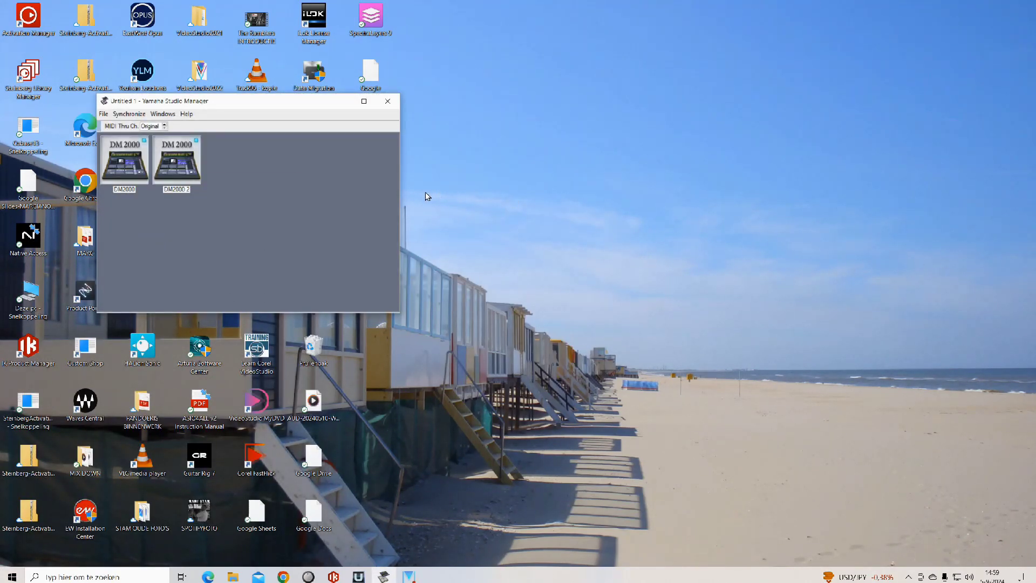
click(103, 114)
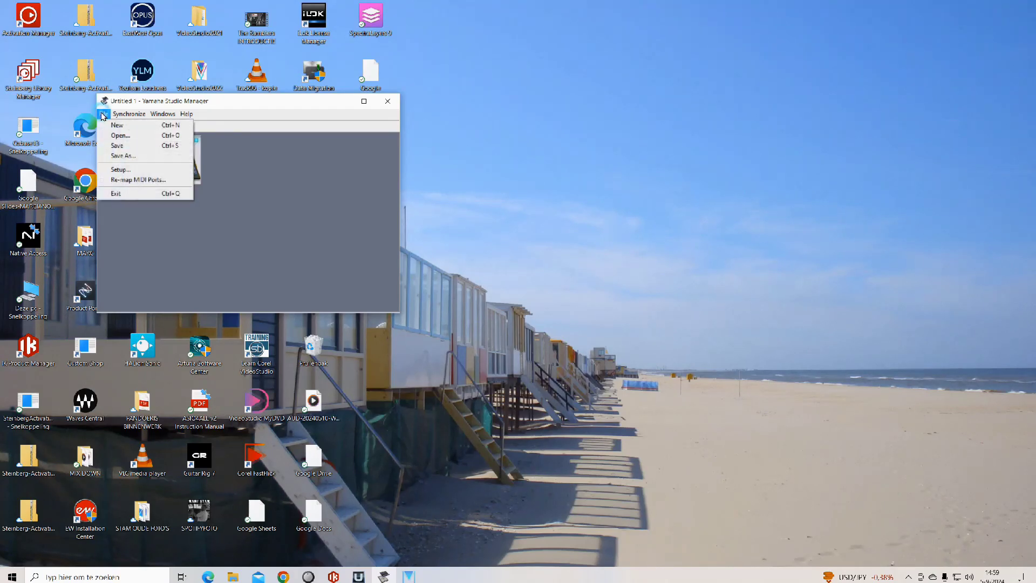
click(103, 114)
click(103, 115)
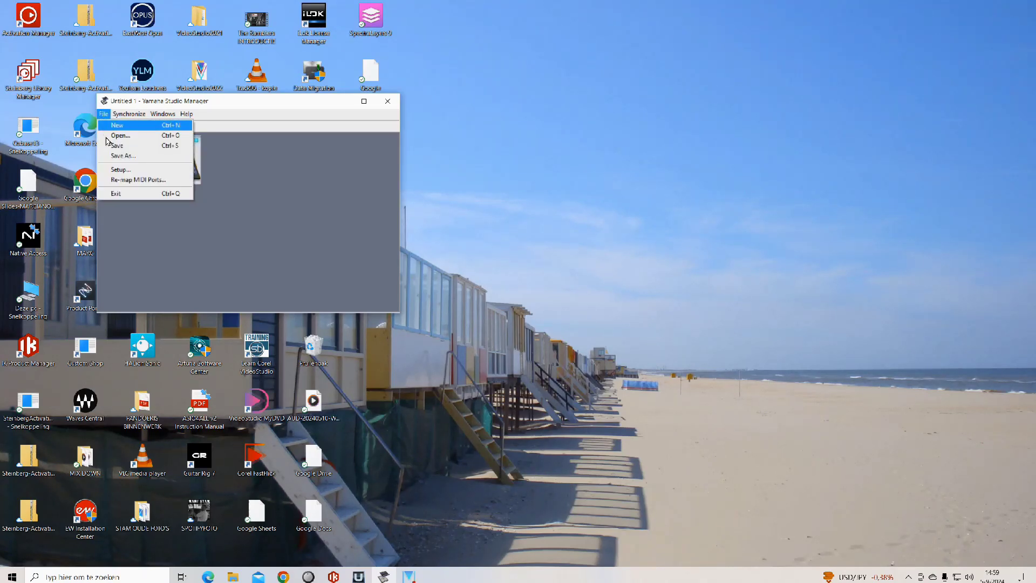
click(121, 173)
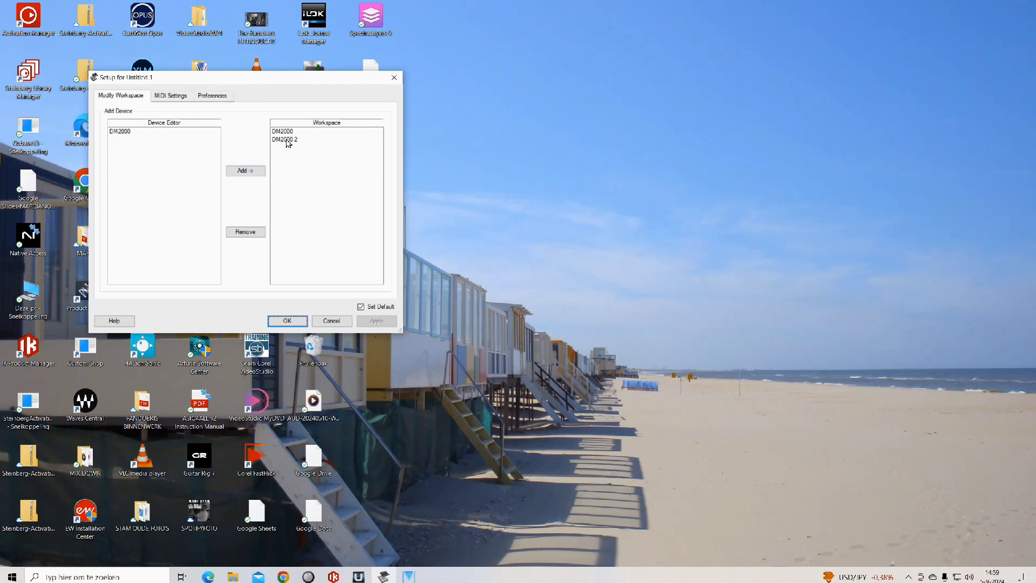
click(242, 174)
click(246, 170)
click(123, 134)
click(245, 170)
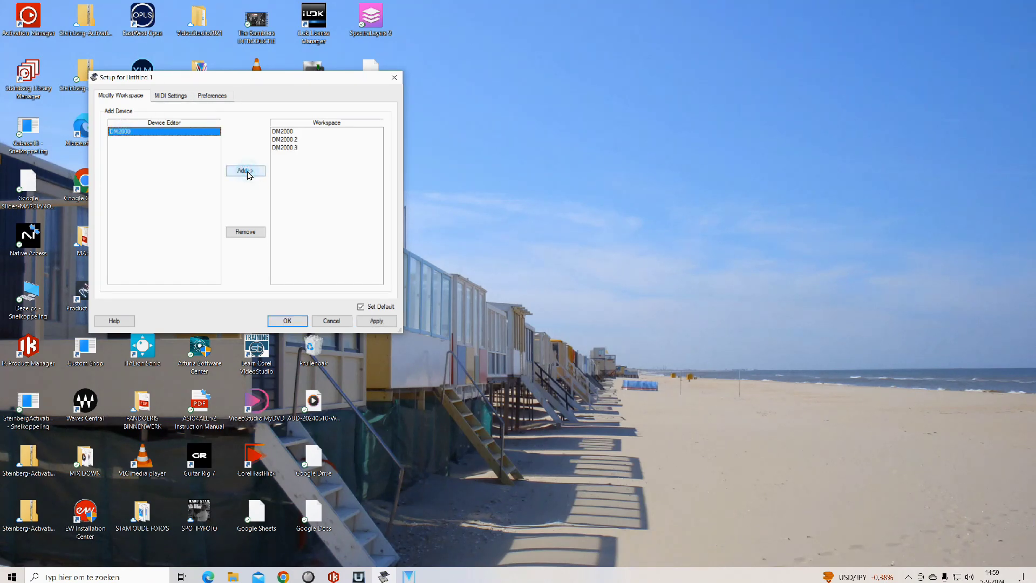
click(290, 322)
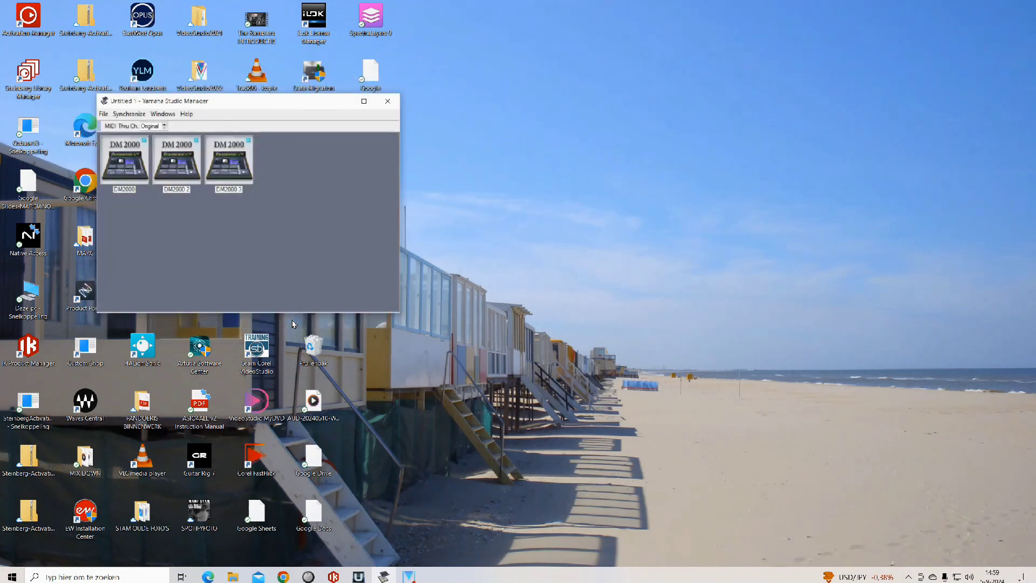
right_click(226, 161)
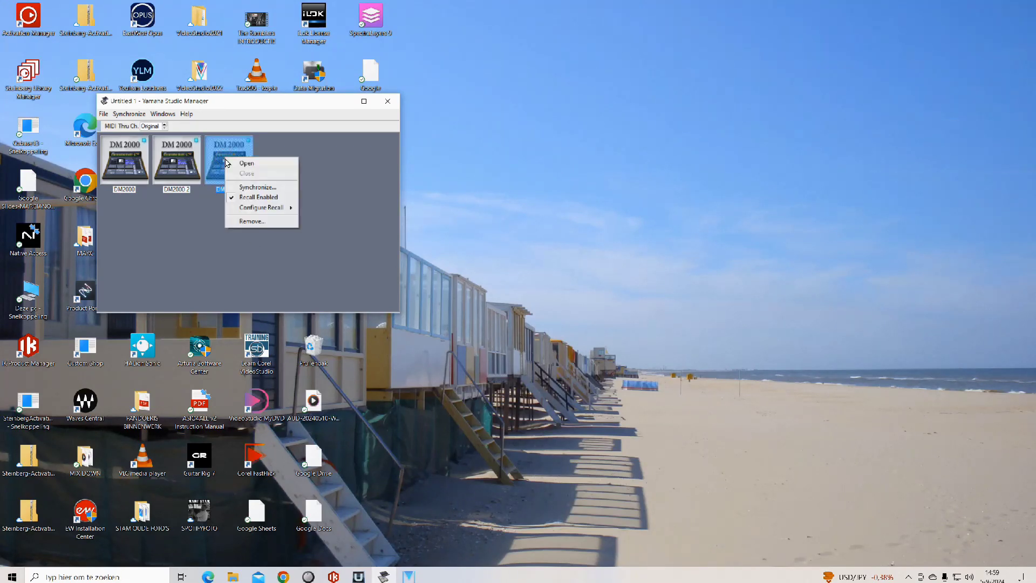
click(253, 221)
click(227, 226)
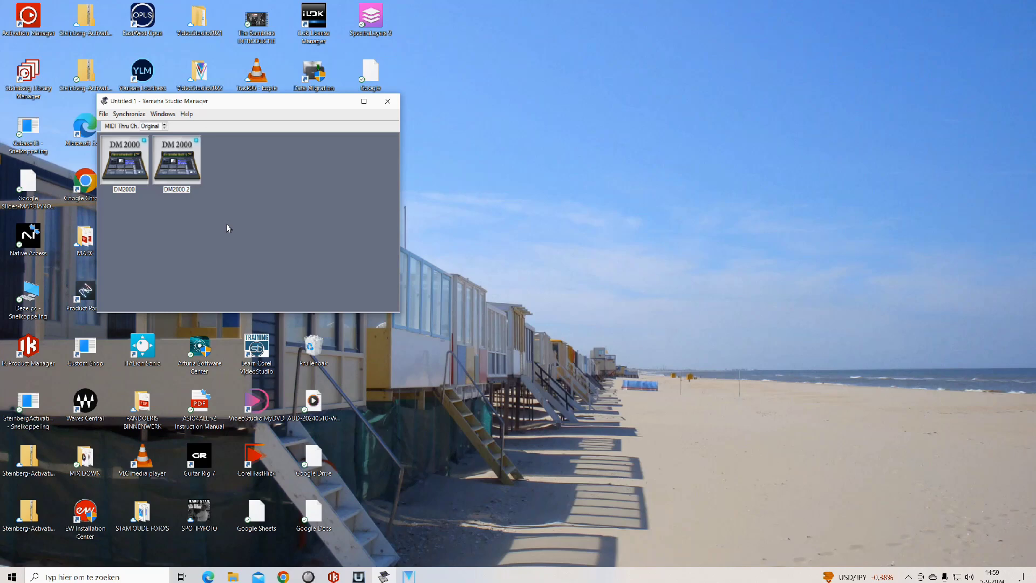
click(103, 114)
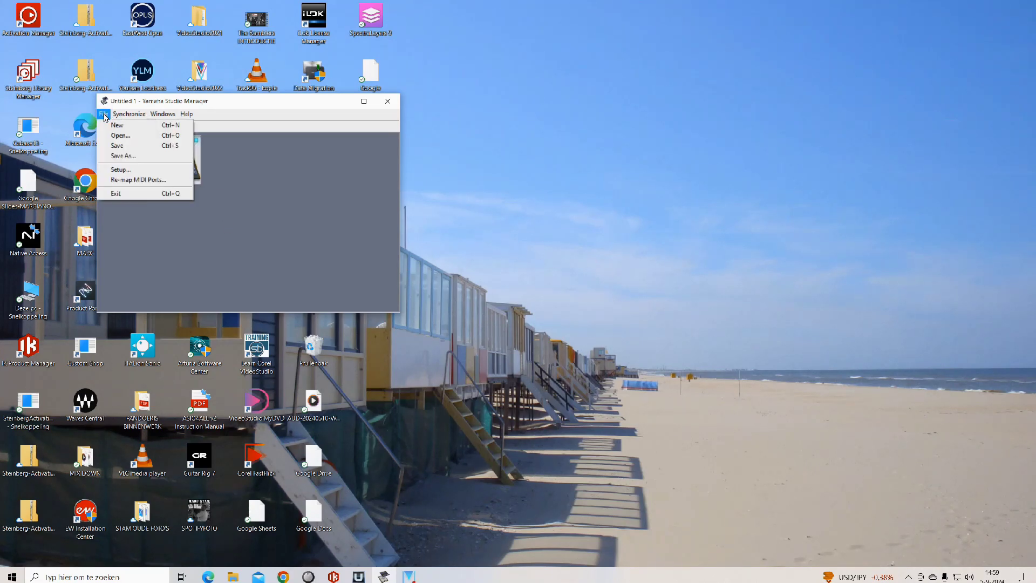
- In the Setup MIDI ports, keep Yamaha DM2000-1 as MIDI Thru input, check the output, and confirm
click(121, 170)
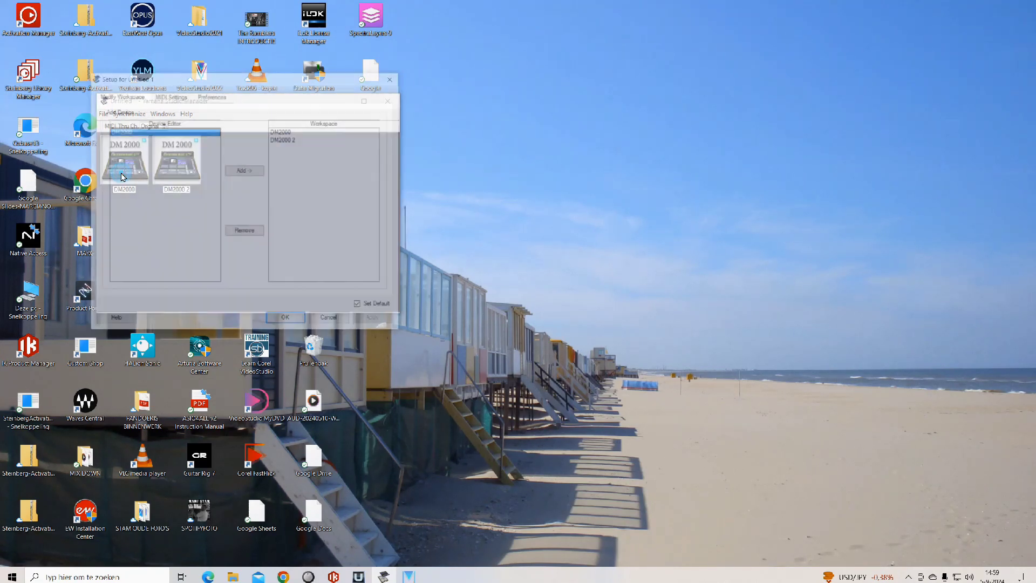
click(172, 97)
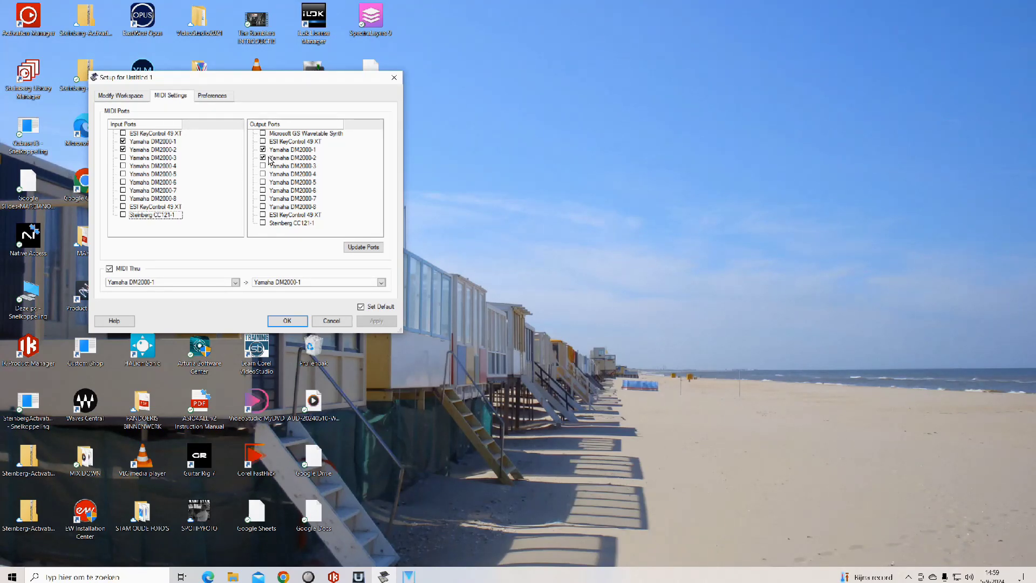
click(186, 282)
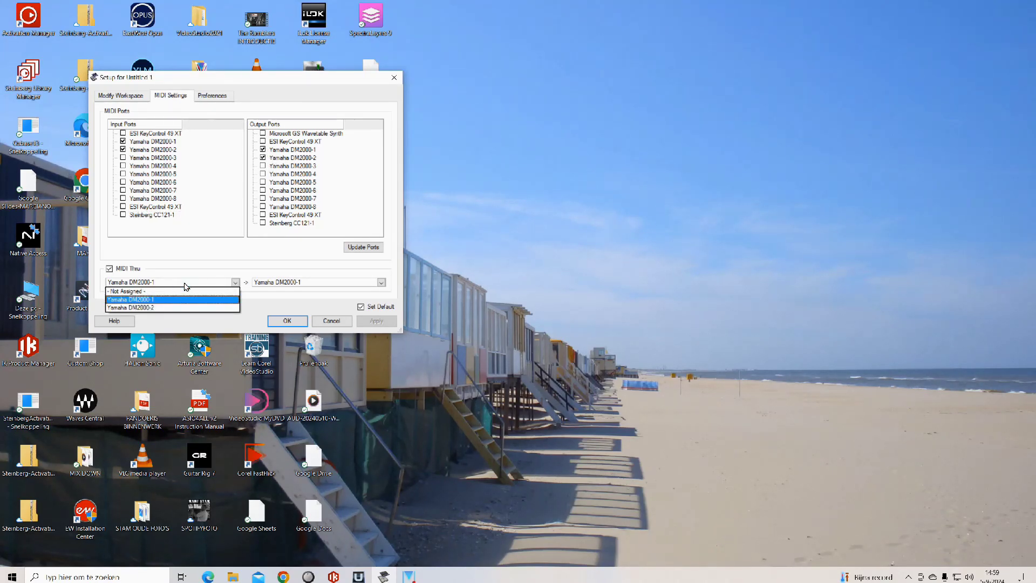
click(185, 282)
click(310, 287)
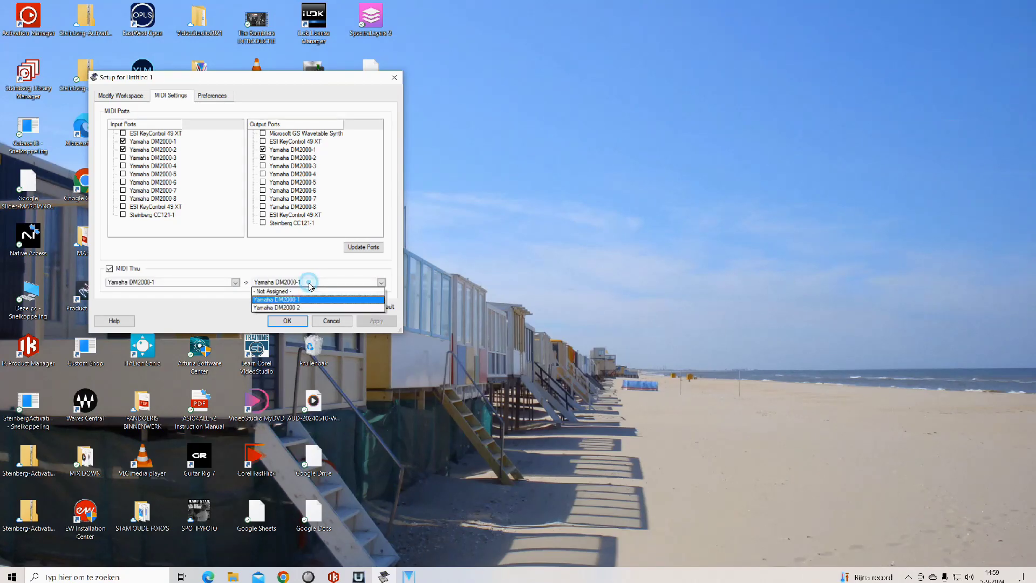
click(303, 281)
click(285, 322)
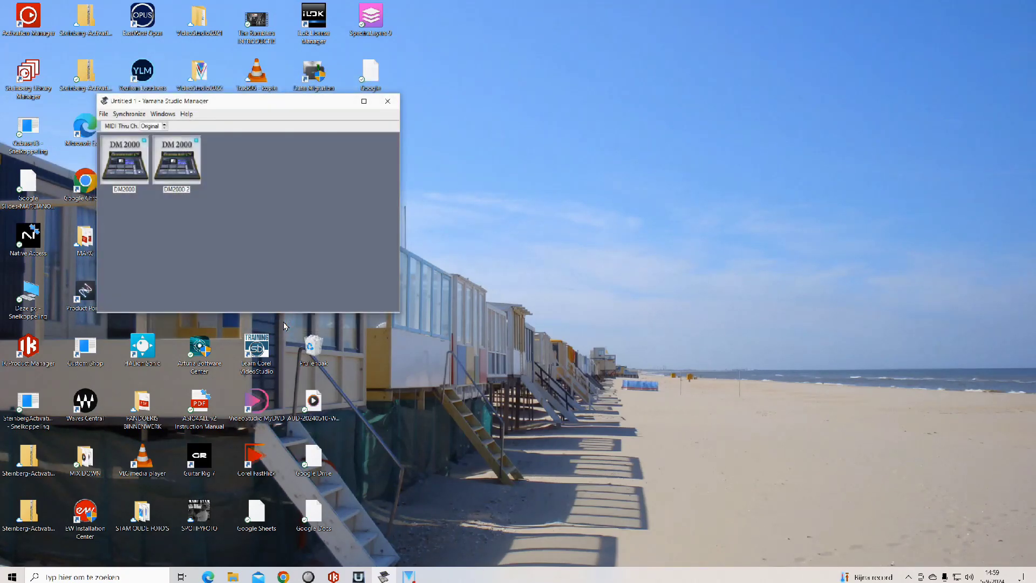
- Open the editor for the first DM2000 device and move its window to the right
right_click(126, 168)
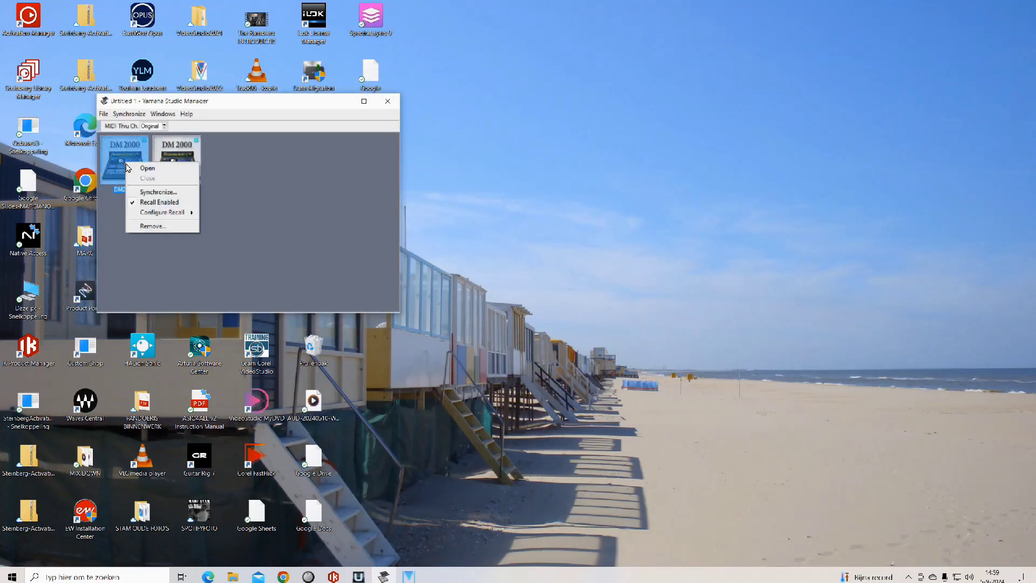
click(143, 168)
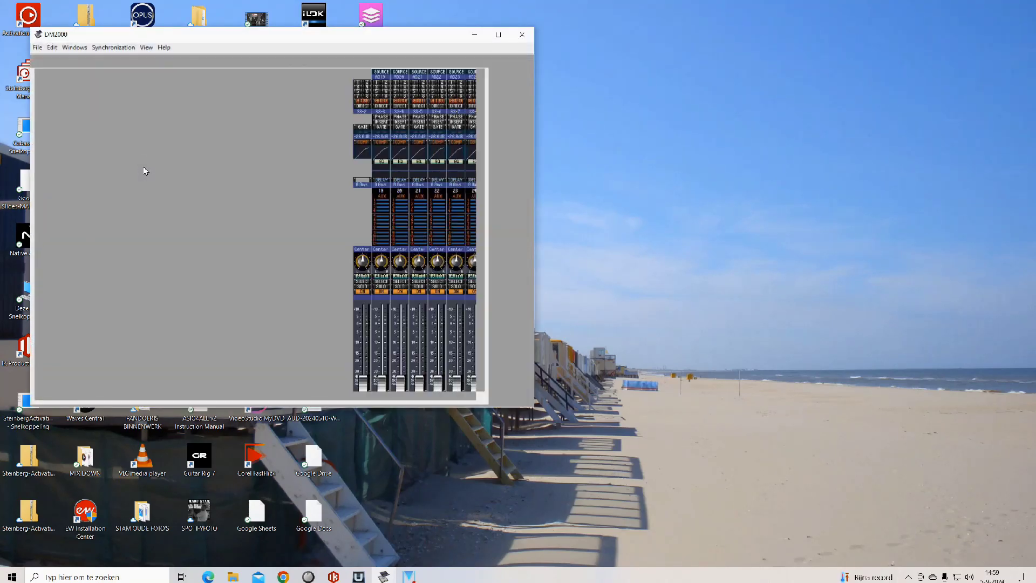
drag(177, 39, 654, 50)
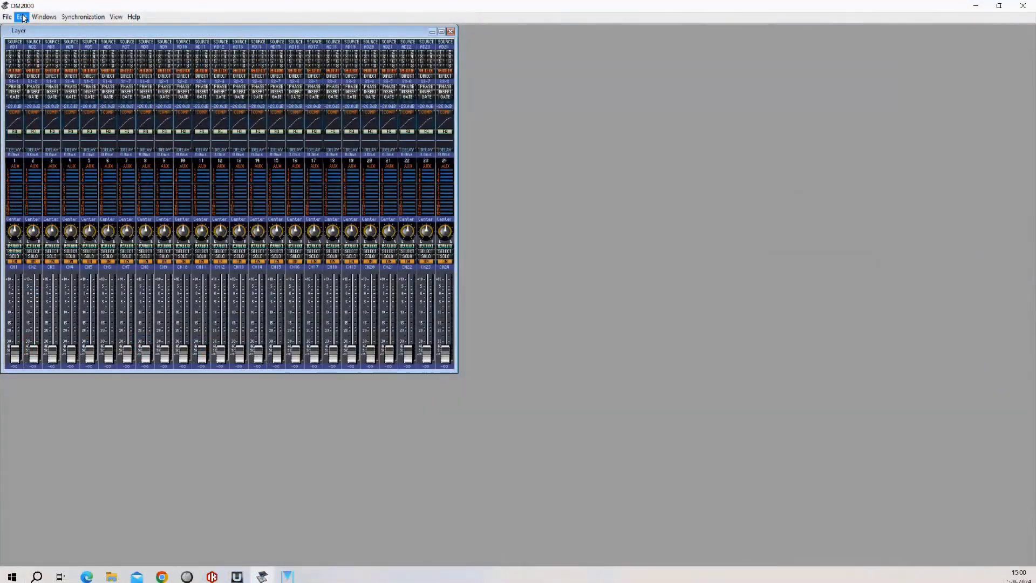
- In File > System Setup, set the input port to Yamaha DM2000-1
click(8, 18)
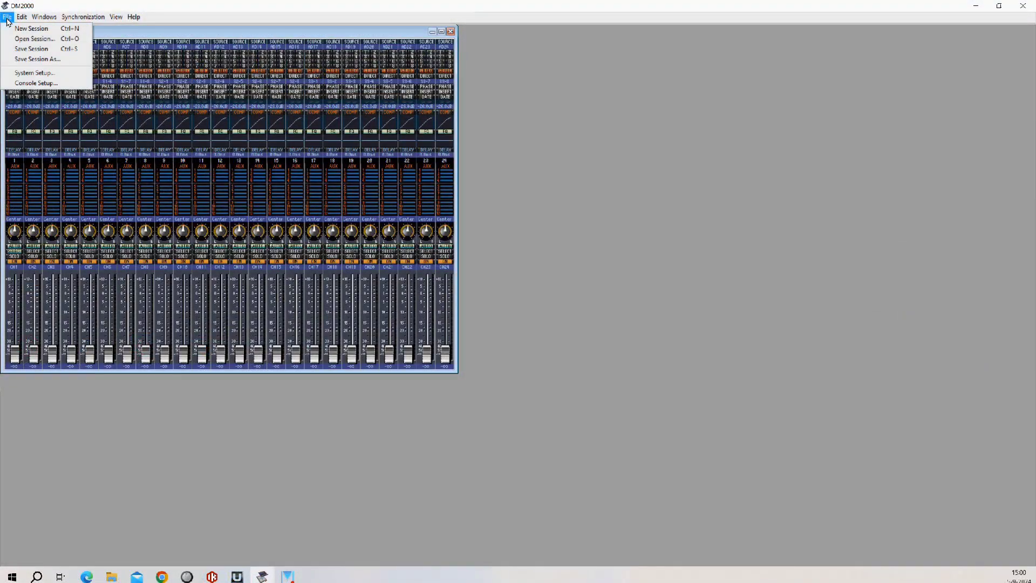
click(25, 73)
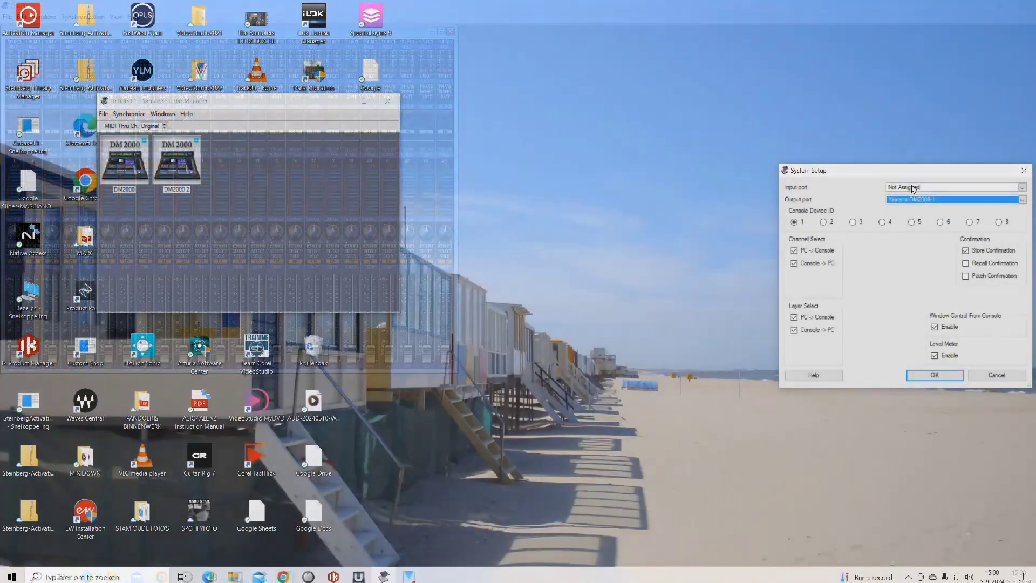
click(917, 187)
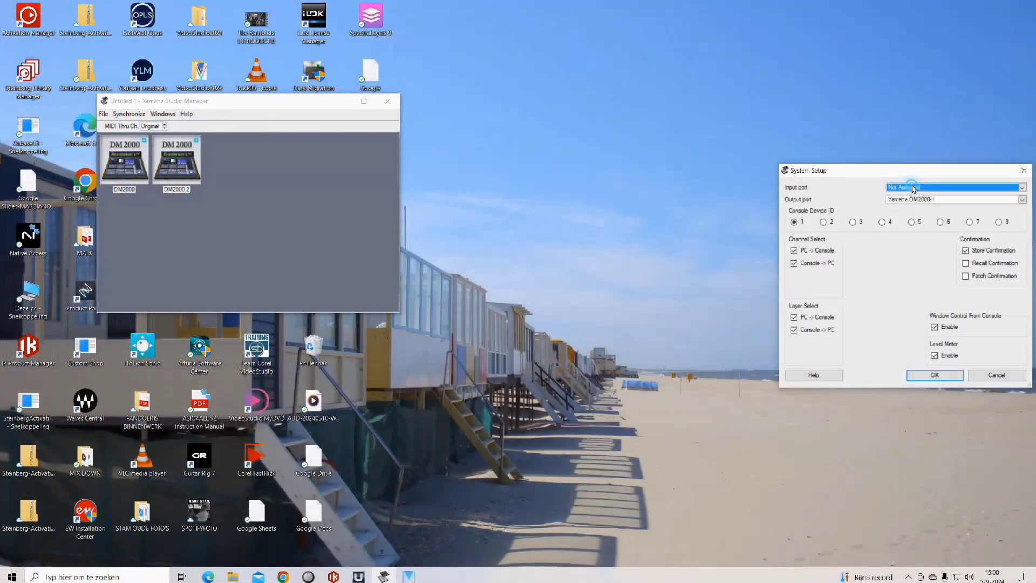
click(916, 205)
- Confirm System Setup and synchronize all libraries from Console to PC
click(941, 377)
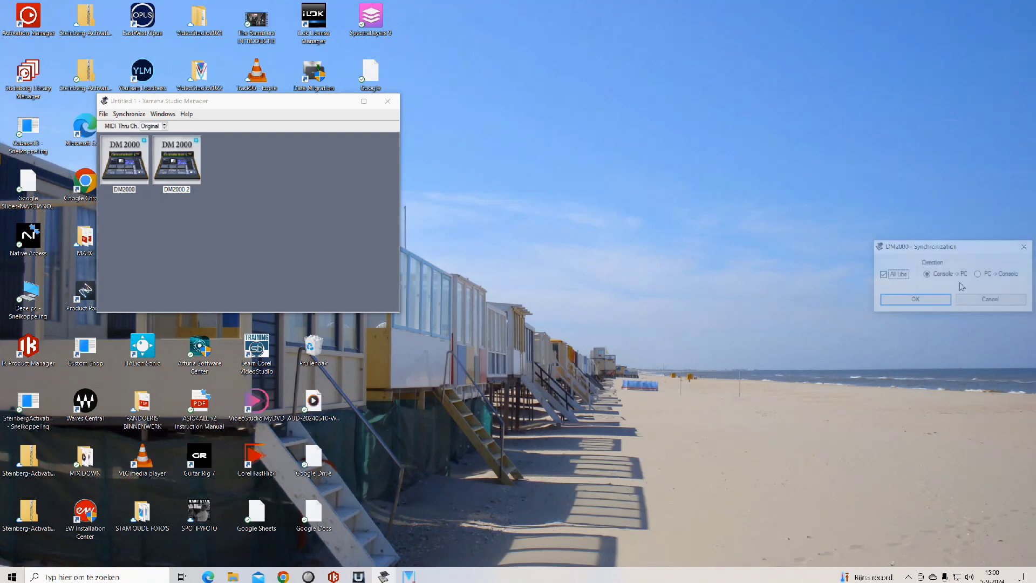
click(918, 300)
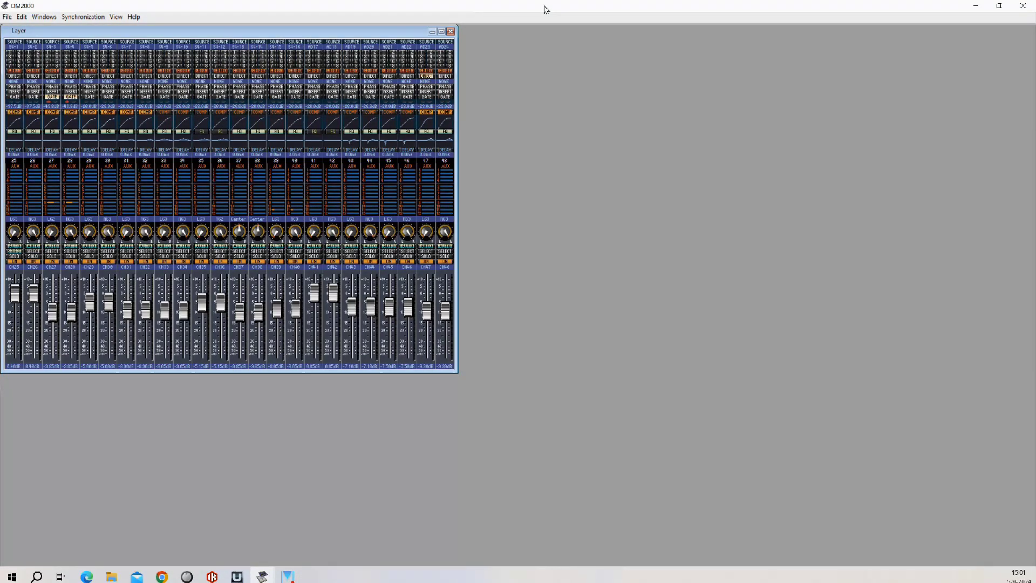
- Open the Patch Editor and the Selected Channel Main View from the Windows menu
click(43, 17)
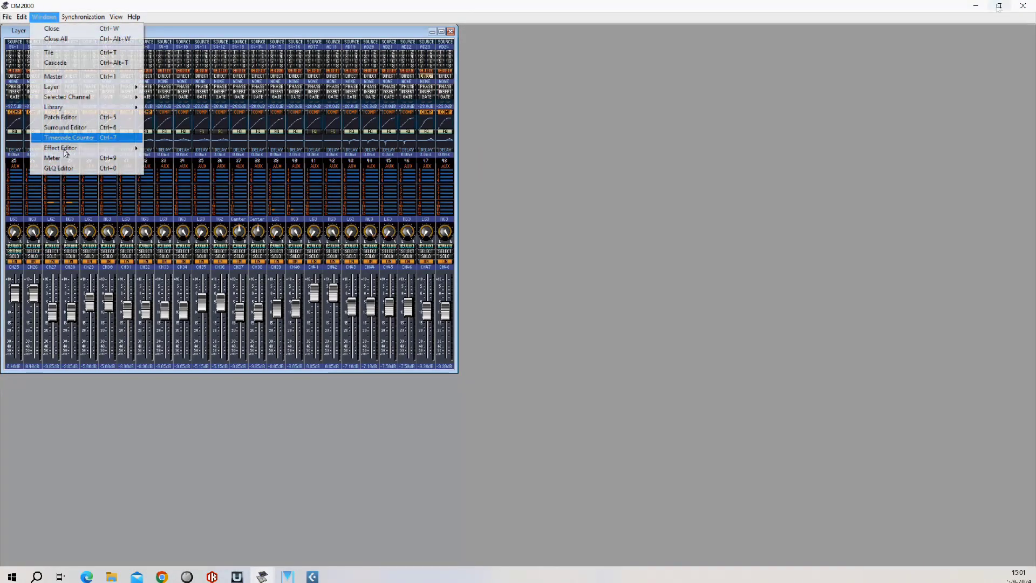
click(71, 117)
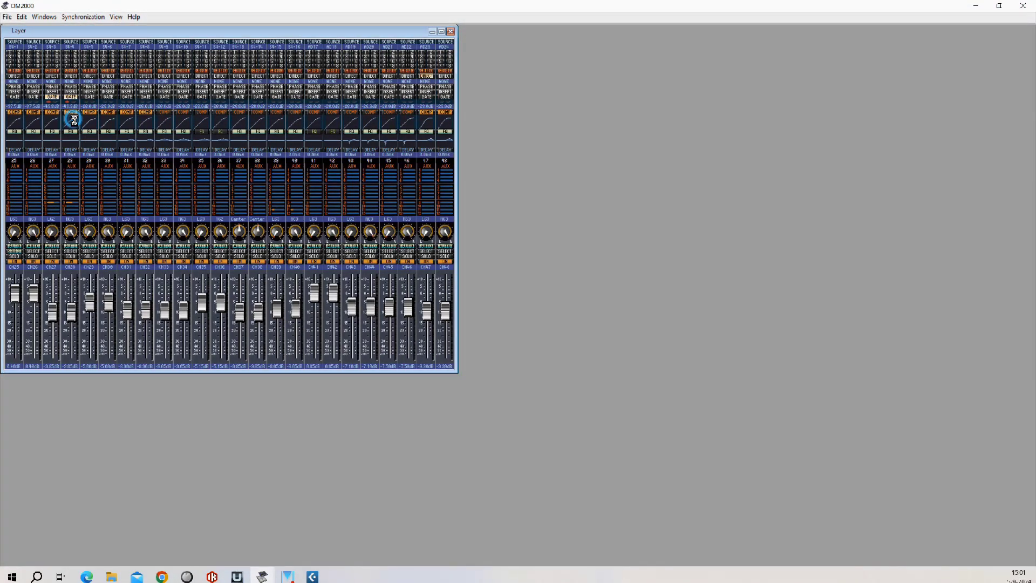
click(43, 16)
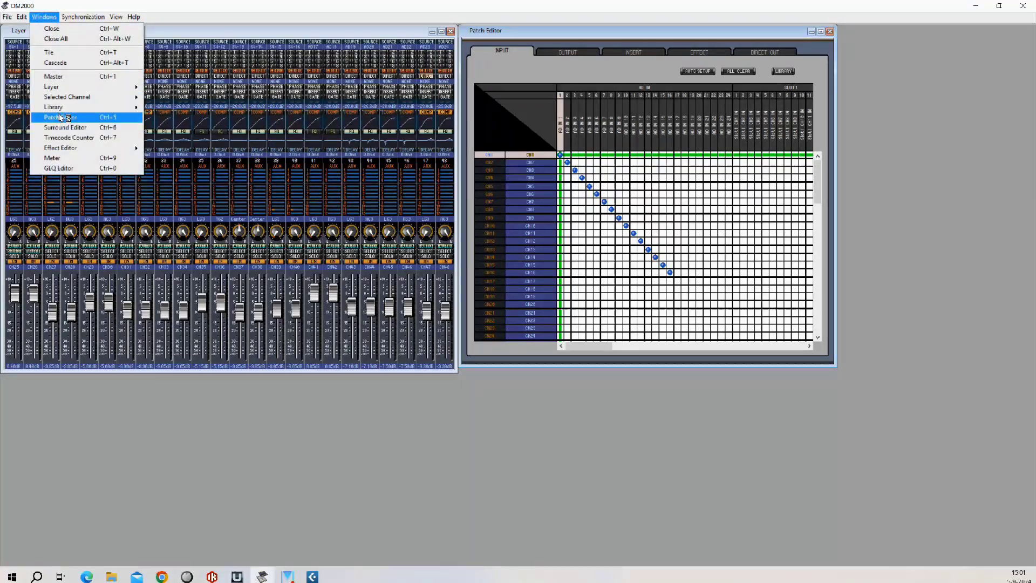
mouse_move(69, 97)
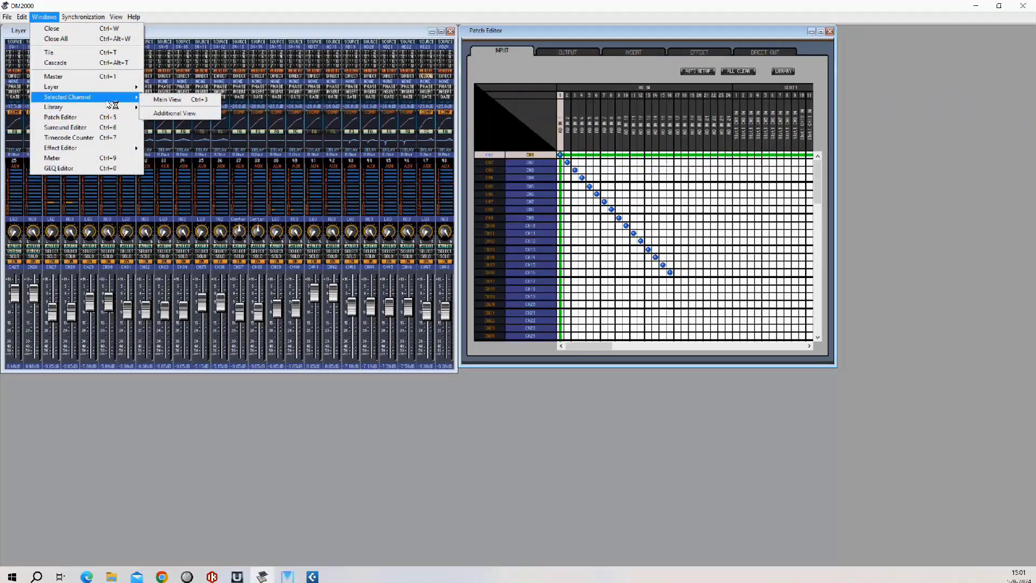
click(165, 100)
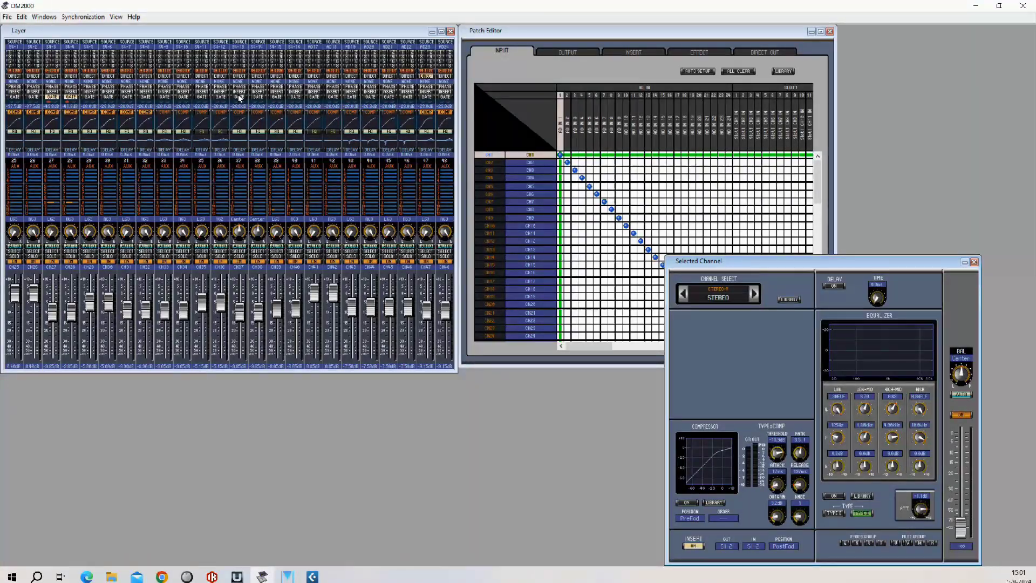
- Open the GEQ Editor and the Generic Effect Editor, then nudge the Effect Editor up and left
click(44, 17)
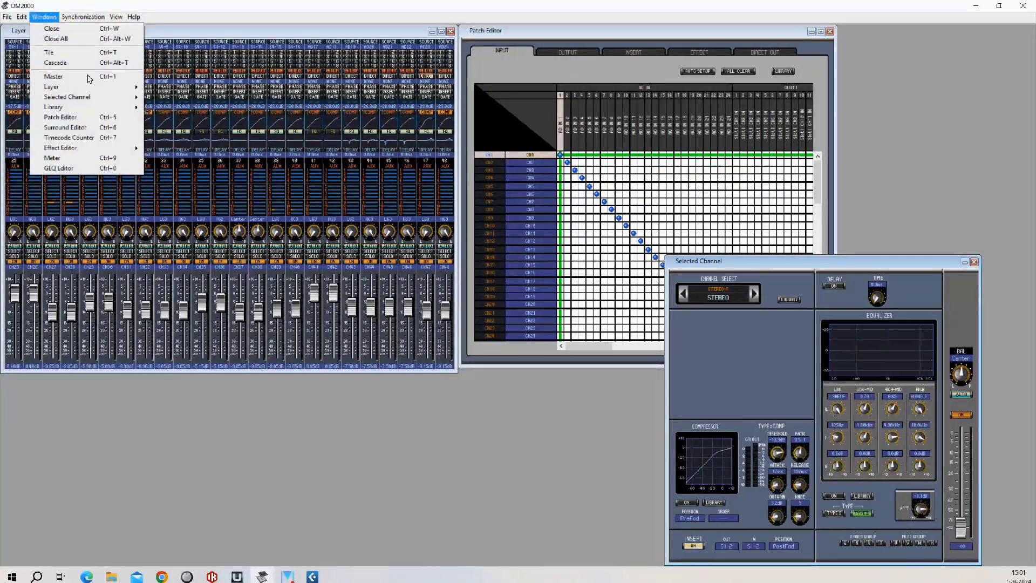
click(76, 169)
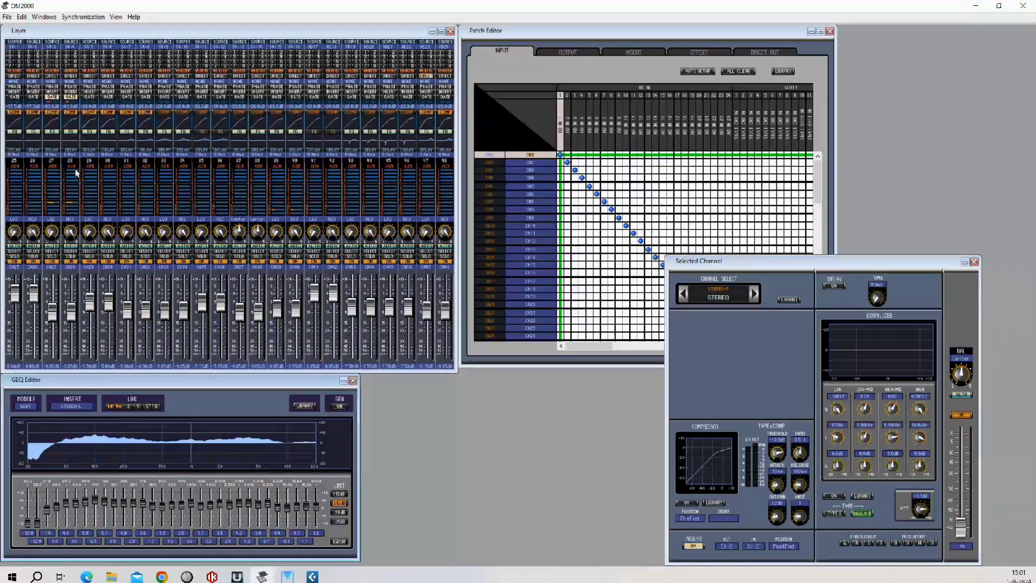
click(47, 17)
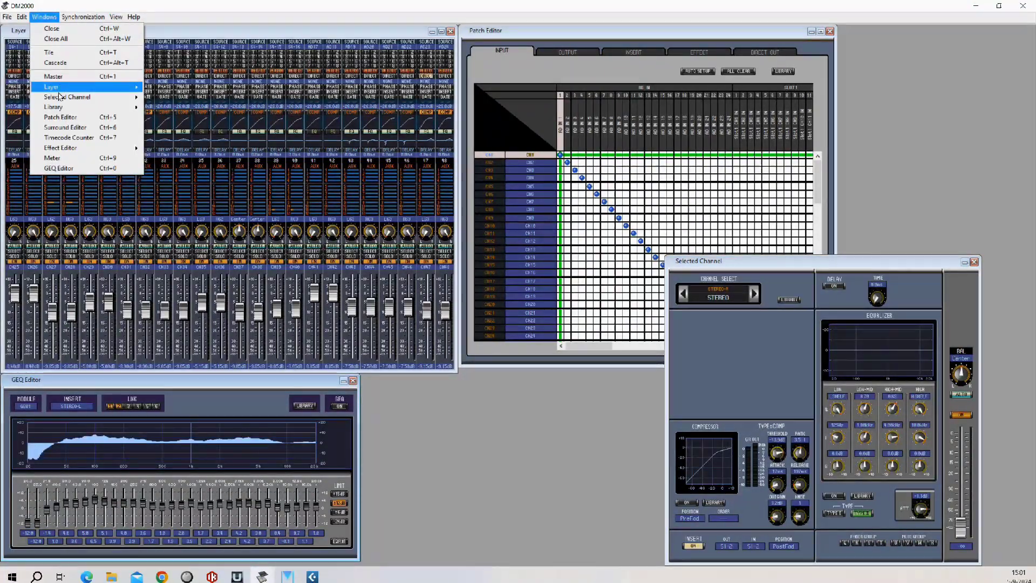
mouse_move(61, 108)
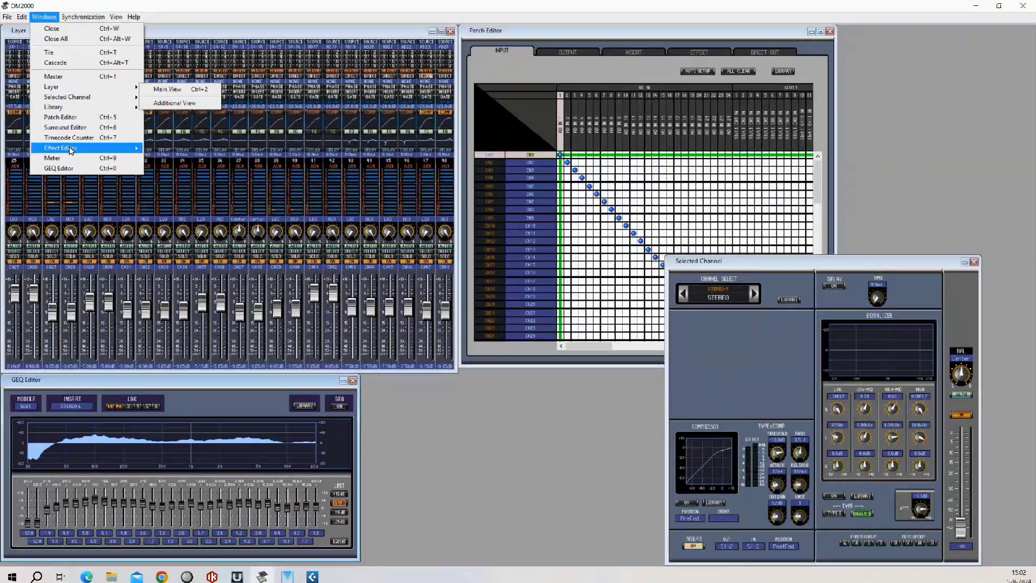
mouse_move(70, 150)
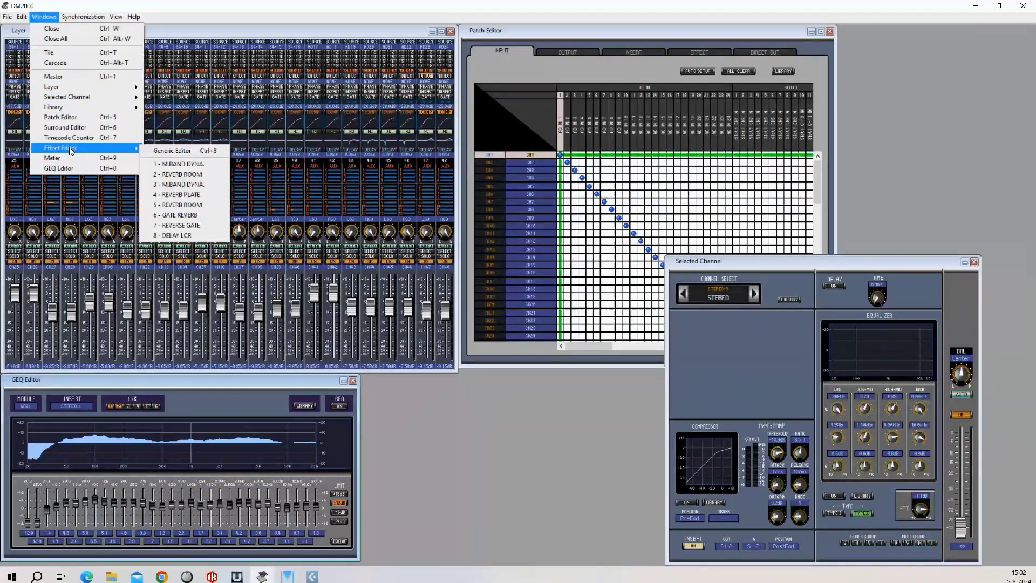
click(164, 150)
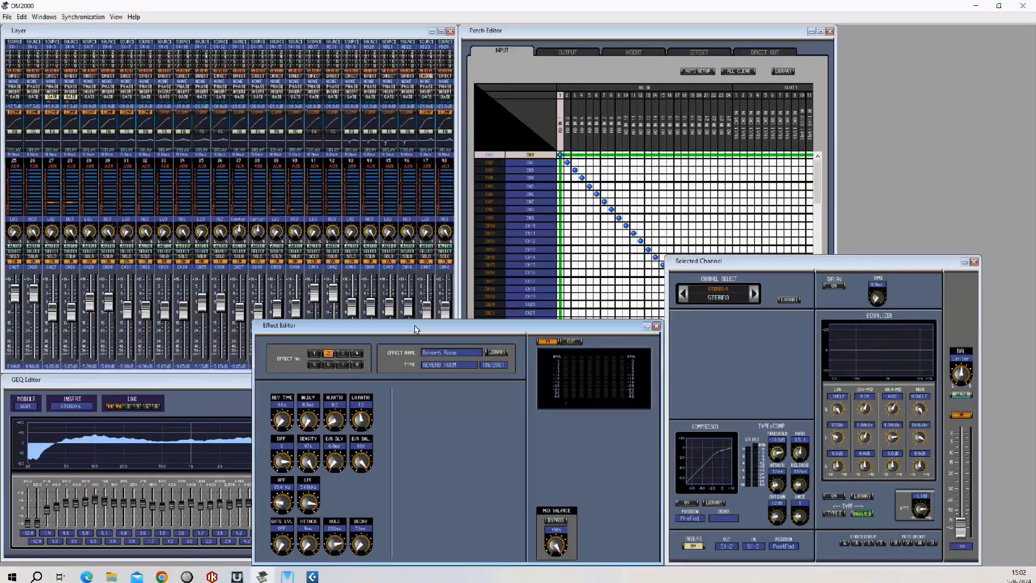
drag(415, 325, 394, 316)
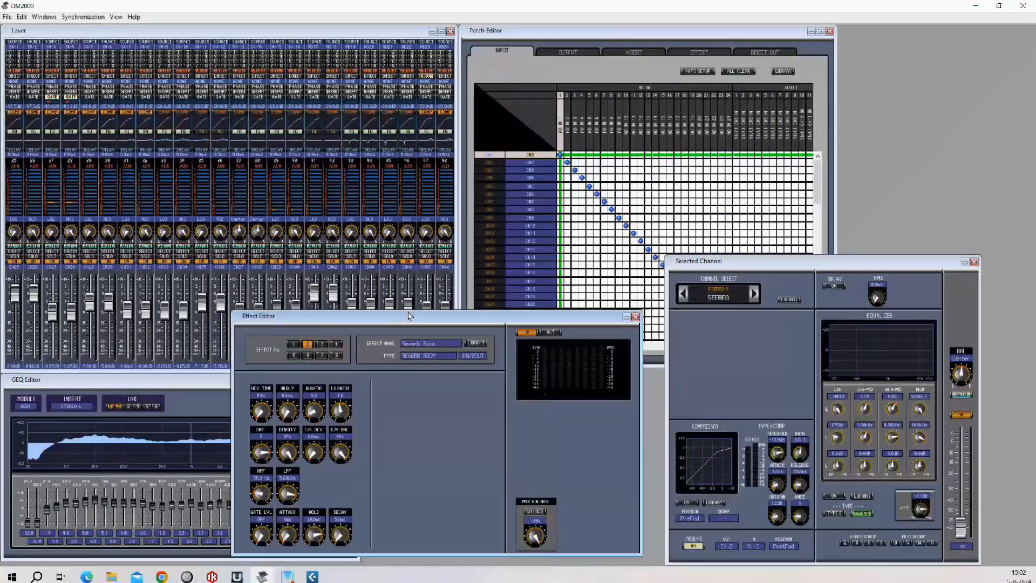
- Maximize the Patch Editor, review its Output, Insert, Effect, Direct Out and Input grids, then minimize it
click(821, 32)
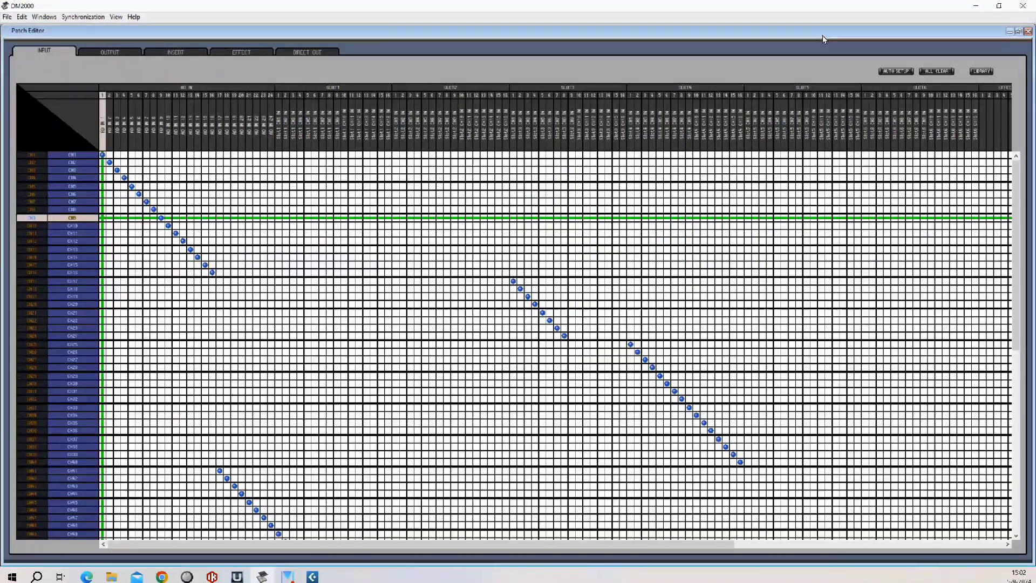
click(116, 49)
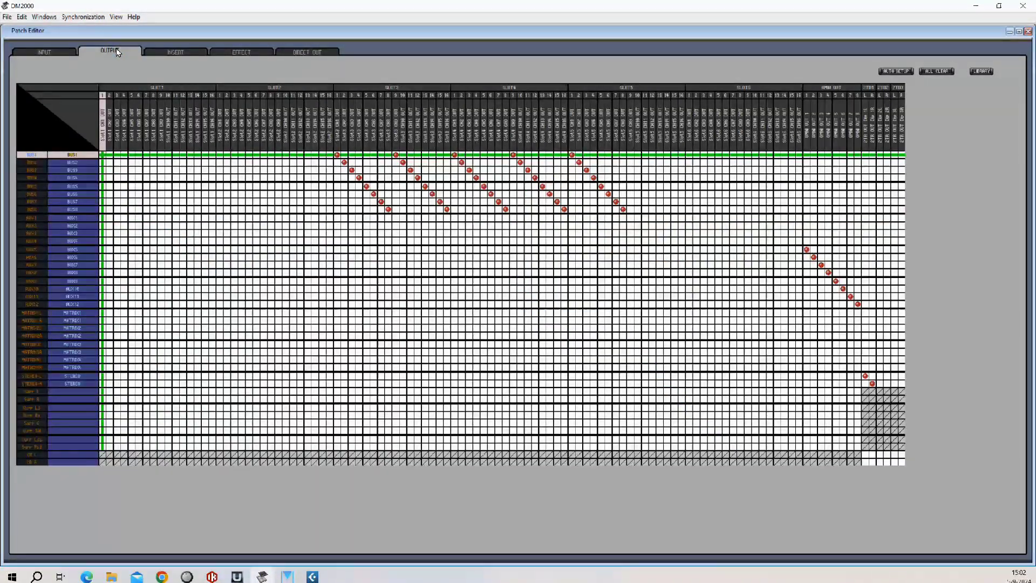
click(175, 54)
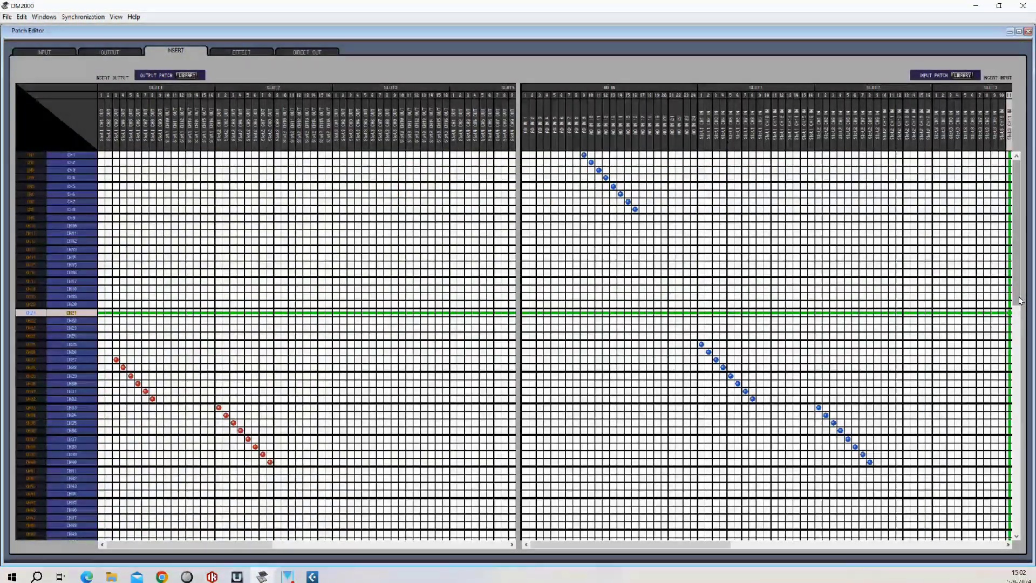
drag(1020, 301, 1019, 526)
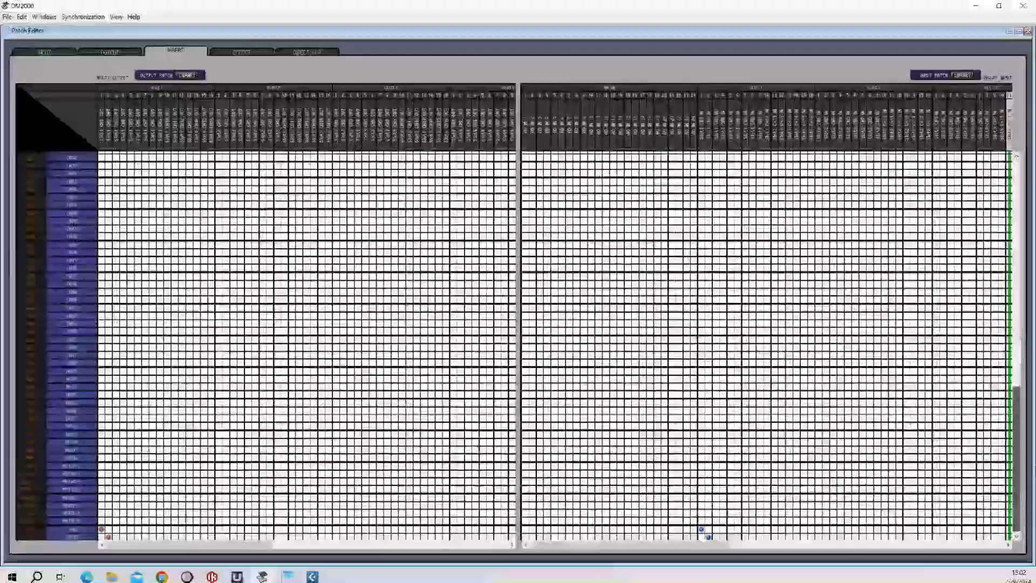
scroll(1009, 205, up, 15)
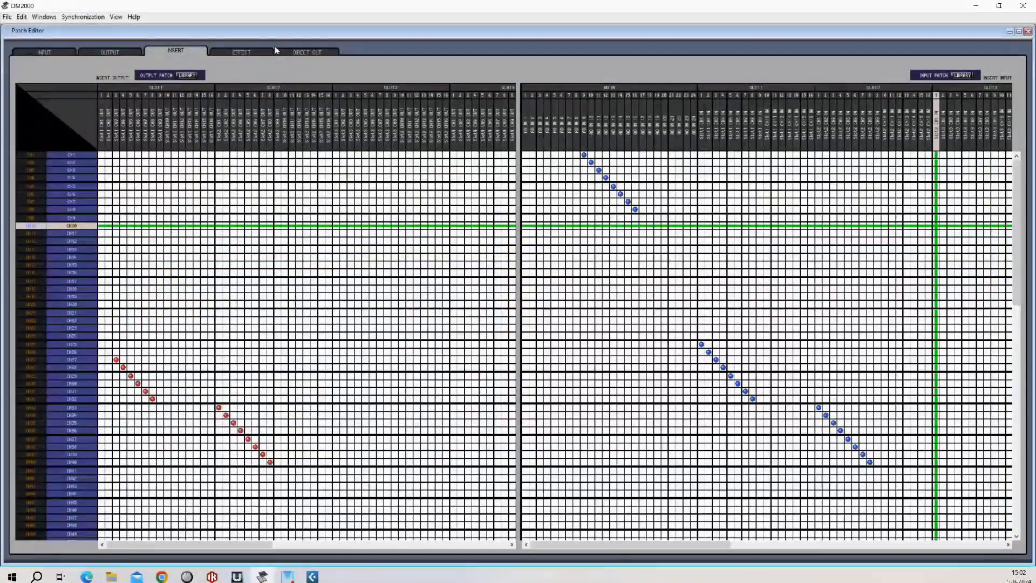
click(242, 50)
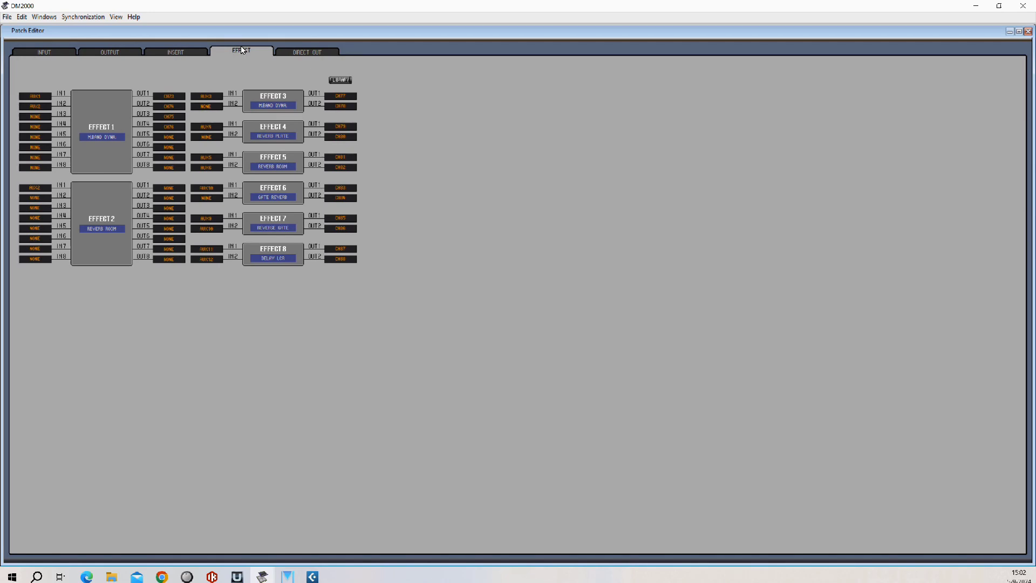
click(323, 54)
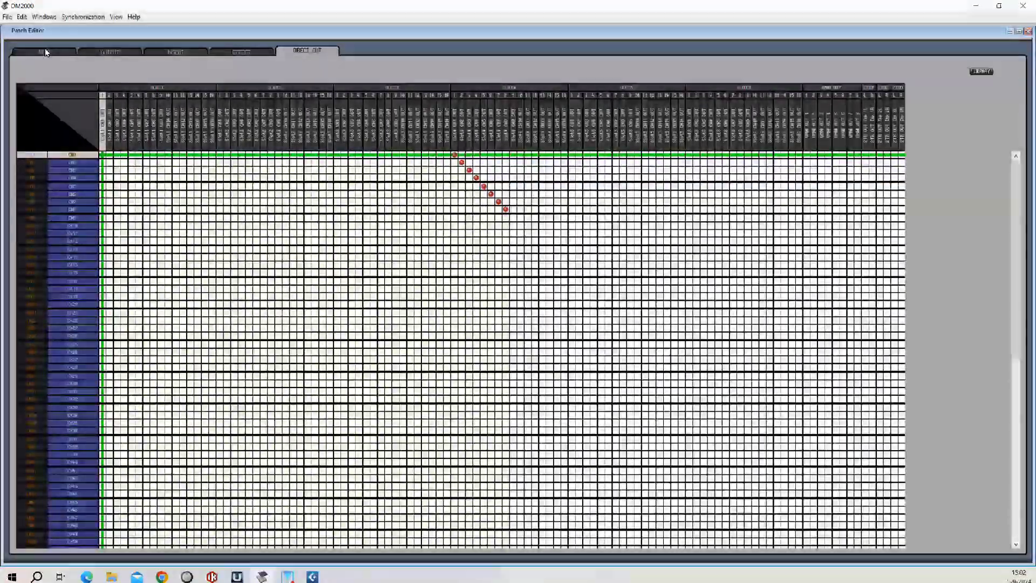
click(44, 50)
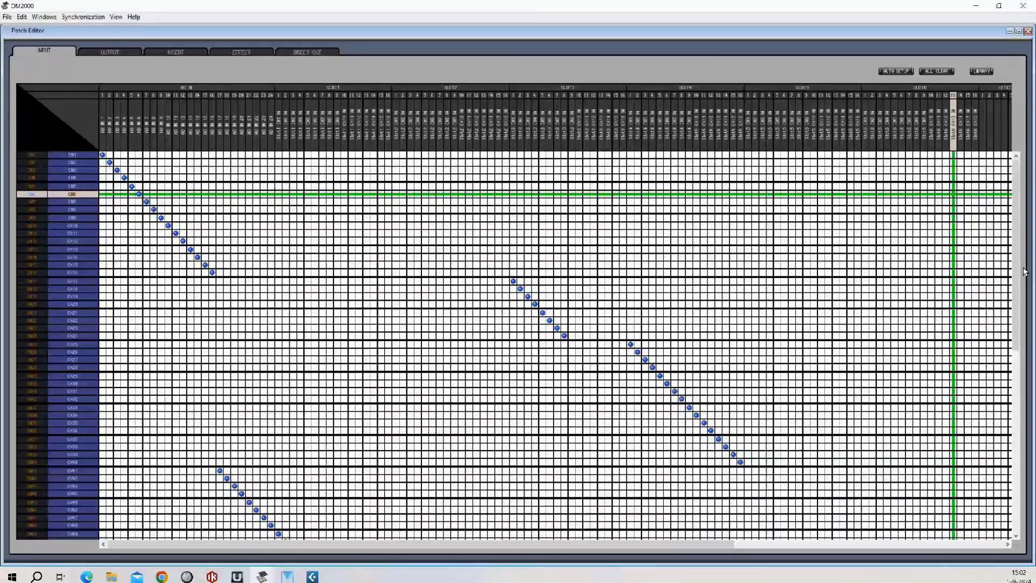
drag(1016, 289, 1009, 156)
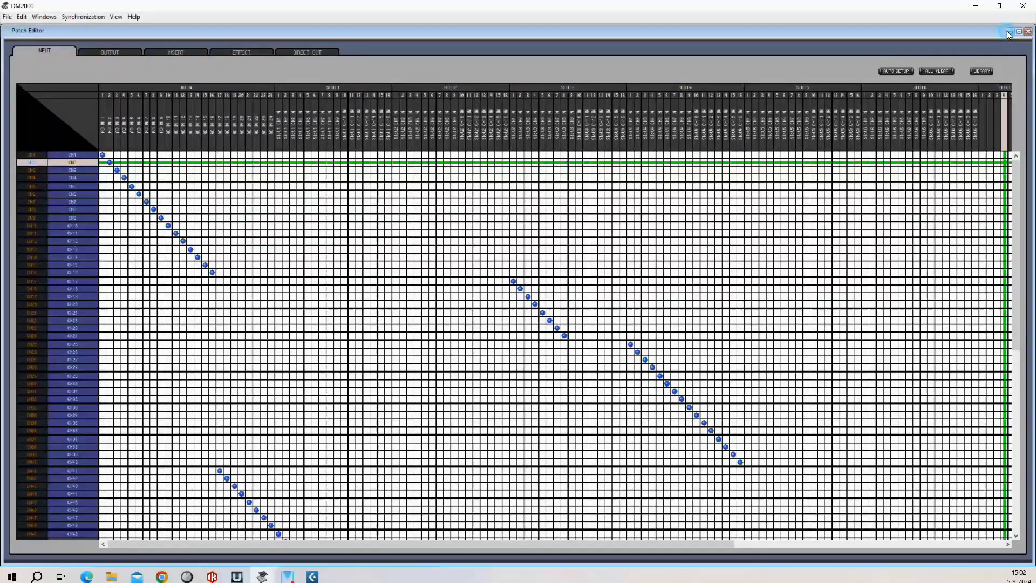
click(1009, 33)
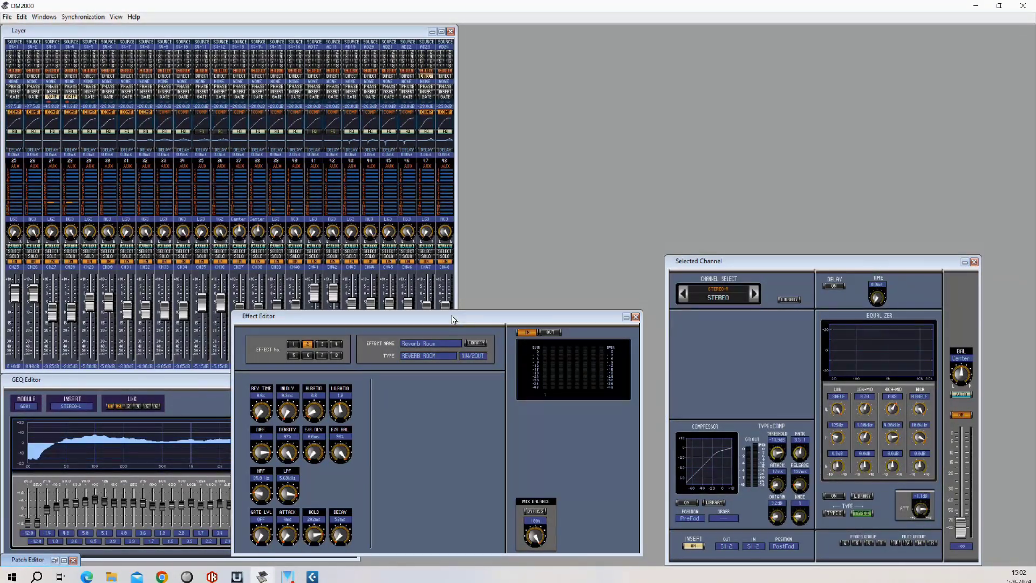
- Move the Effect Editor and Selected Channel aside, tile all windows, and shift the Effect Editor to the bottom right
drag(454, 319, 698, 28)
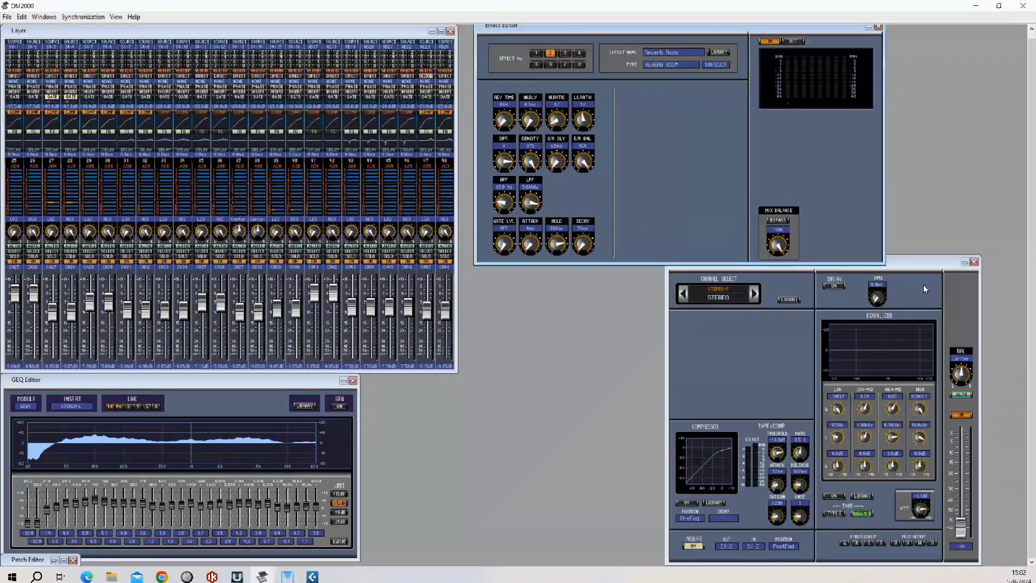
click(916, 263)
drag(916, 265, 696, 271)
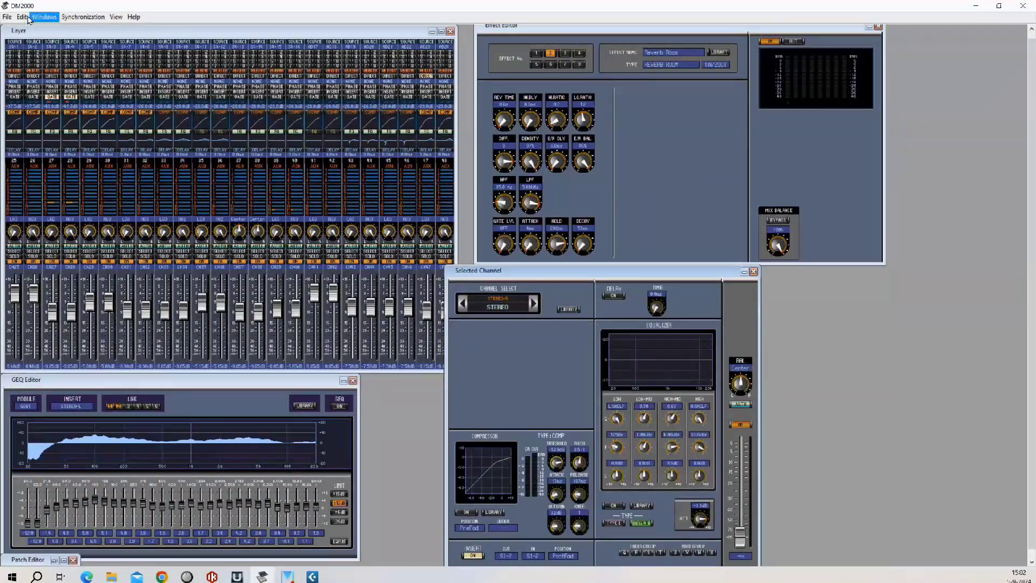
click(44, 17)
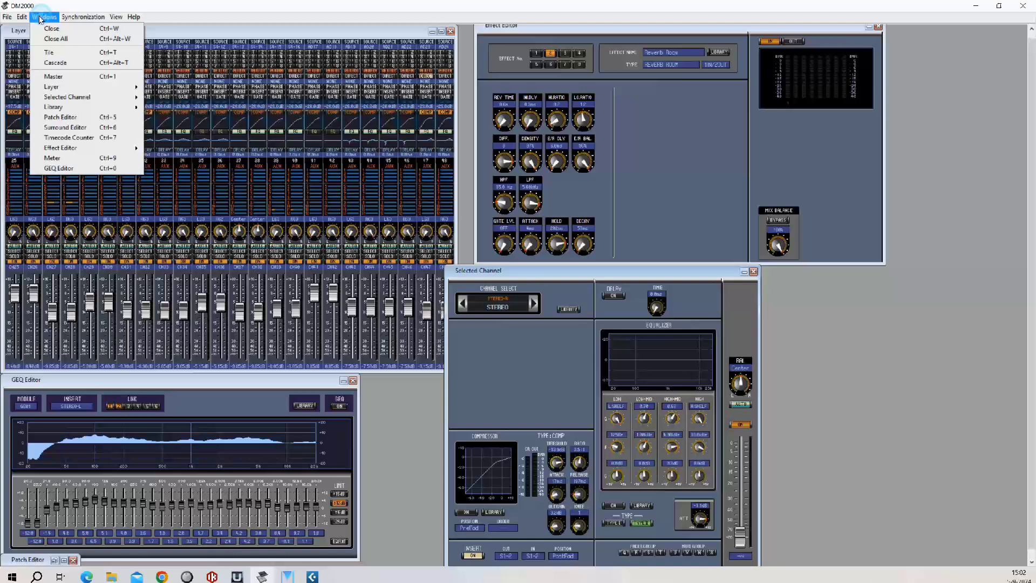
click(60, 52)
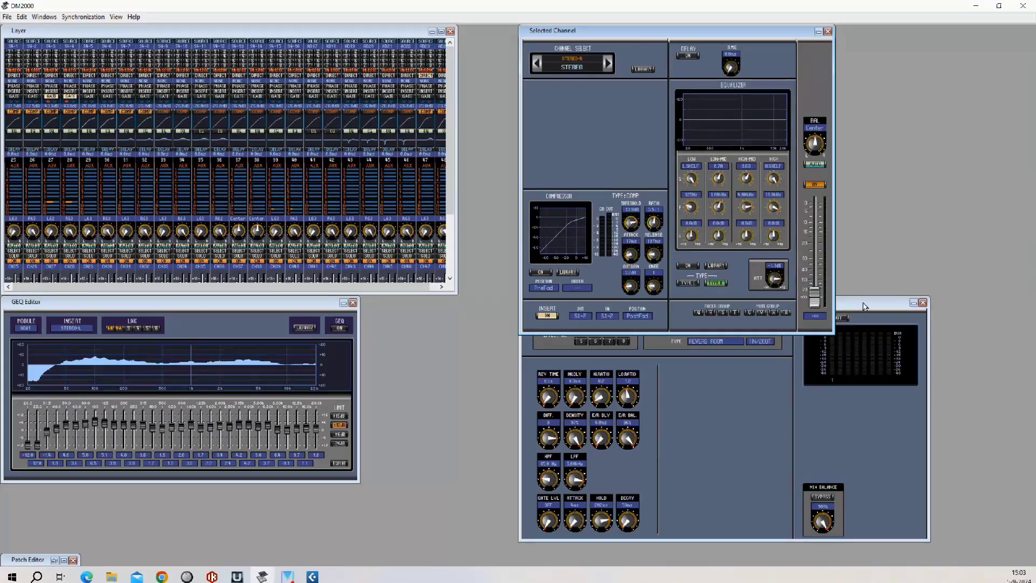
drag(863, 306, 845, 343)
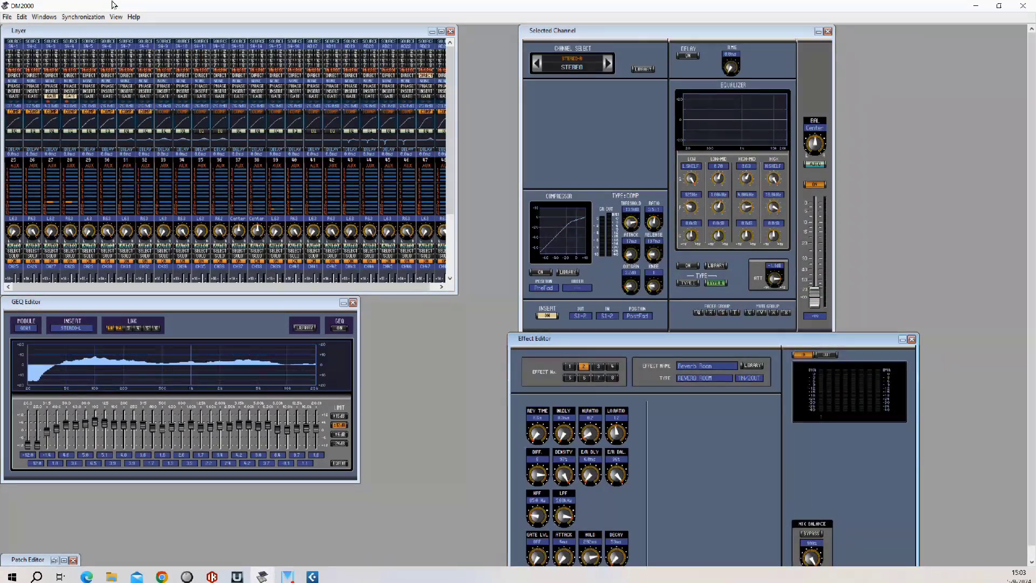
- Open the Master meter window, move the GEQ Editor down, and lengthen the Layer window to show its faders
click(44, 17)
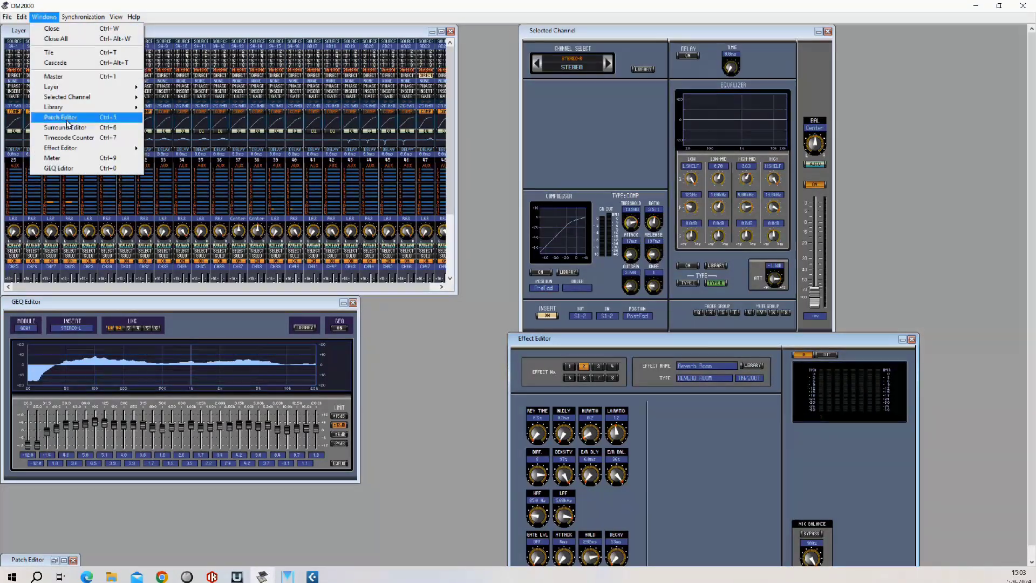
mouse_move(74, 150)
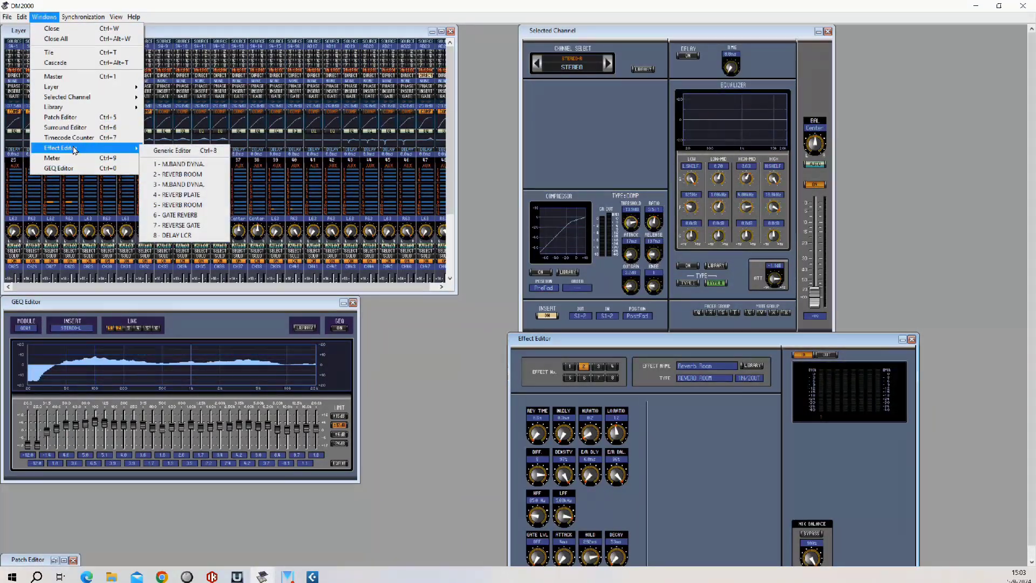
click(71, 78)
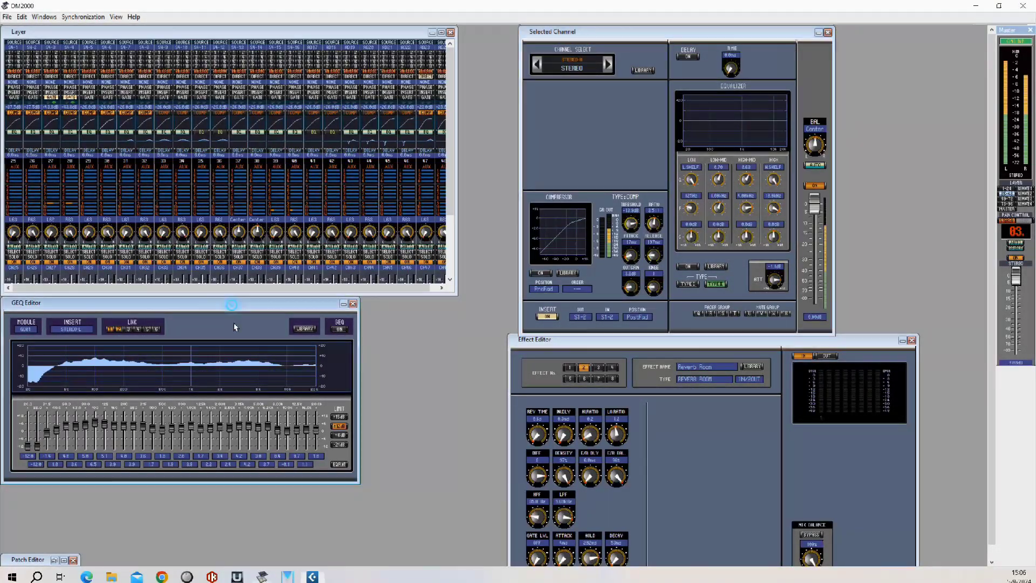
drag(237, 302, 257, 411)
drag(288, 296, 291, 391)
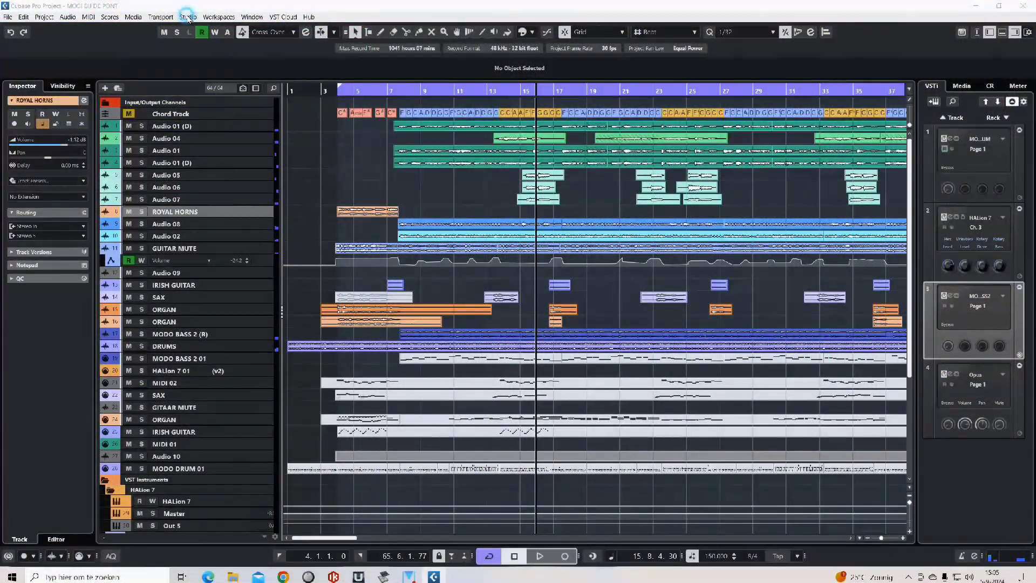
- In Studio Setup, select the Yamaha DM2000 V2/VCM remote device and view the Add Device list
click(188, 17)
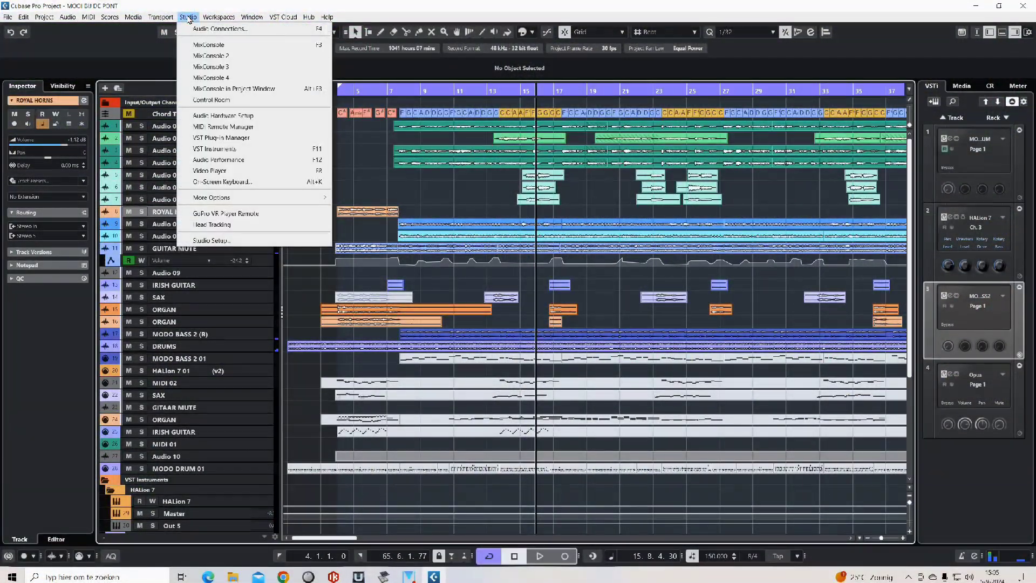
click(218, 240)
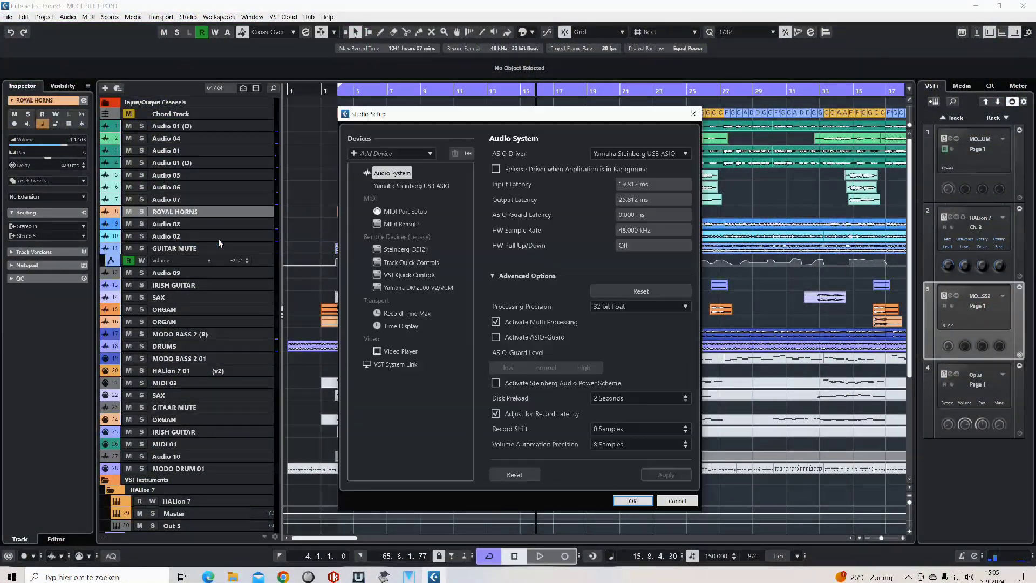
click(408, 287)
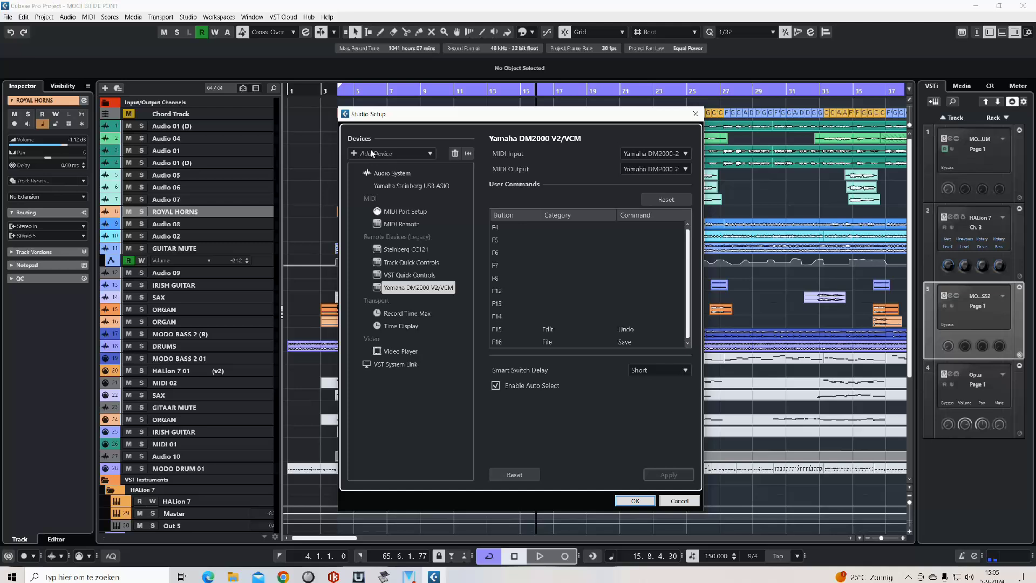
click(371, 153)
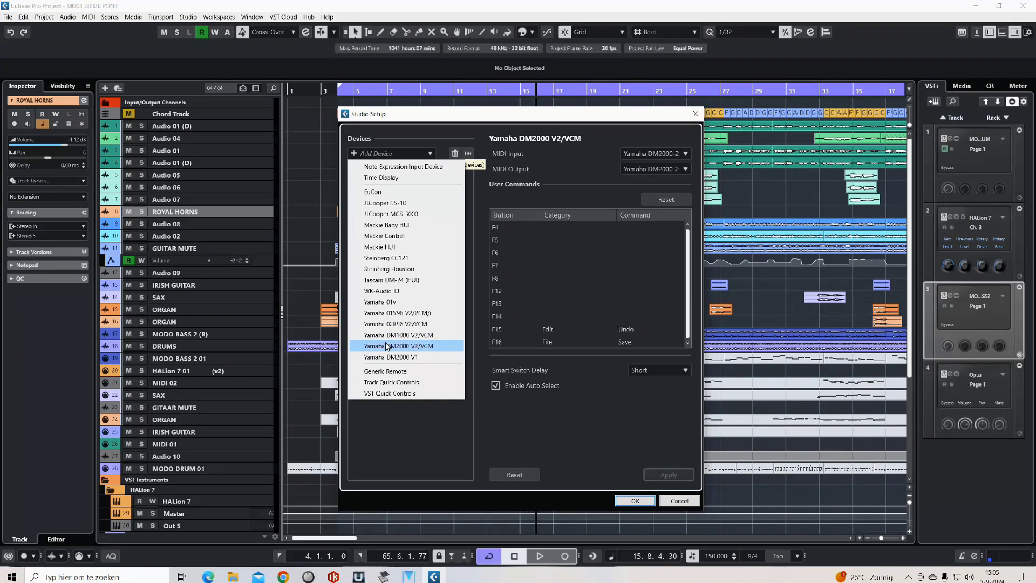
- Keep the DM2000 V2/VCM MIDI input on Windows MIDI Yamaha DM2000-2 and close Studio Setup with OK
click(635, 501)
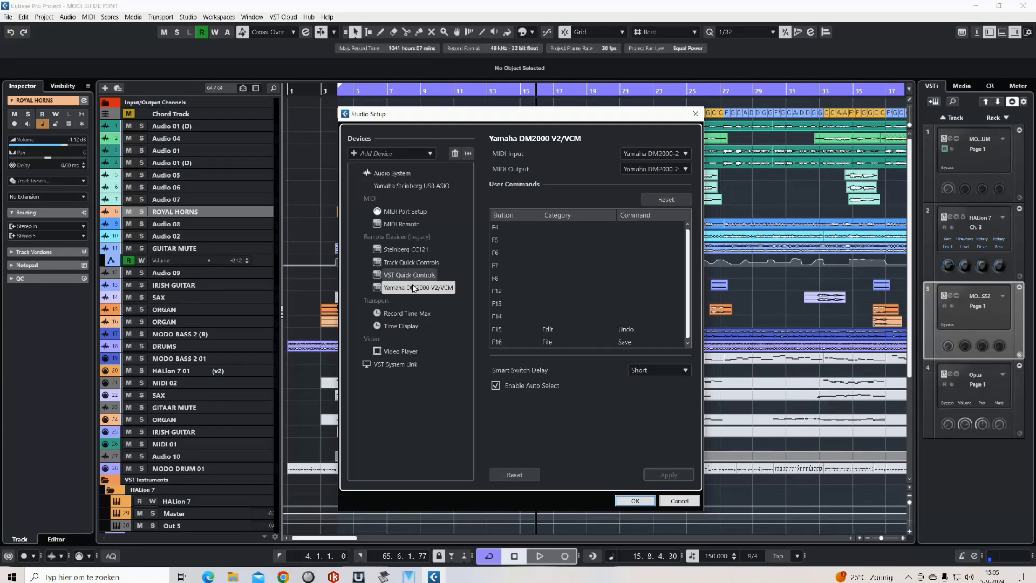
click(667, 155)
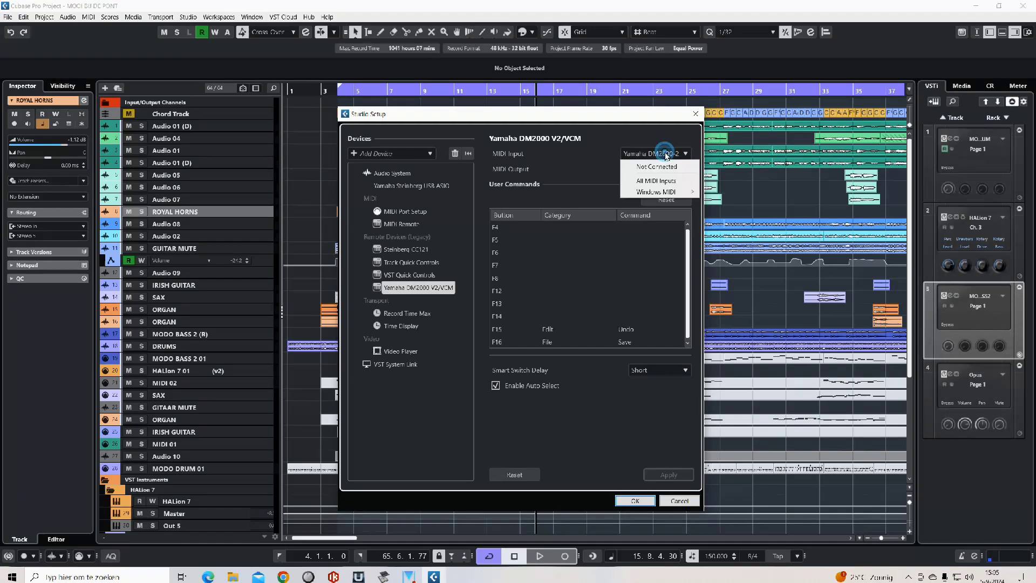
click(666, 155)
click(667, 155)
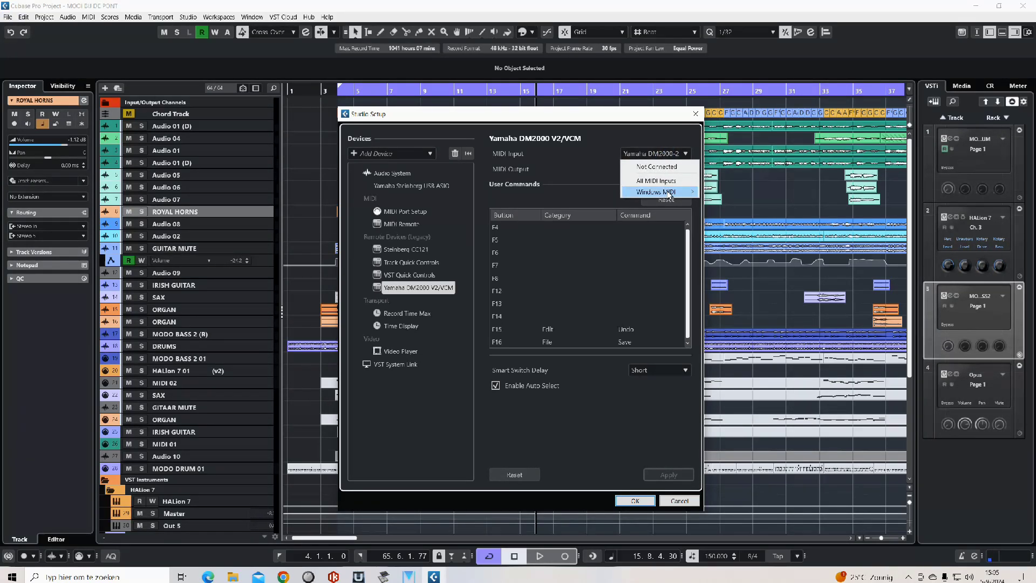
mouse_move(669, 193)
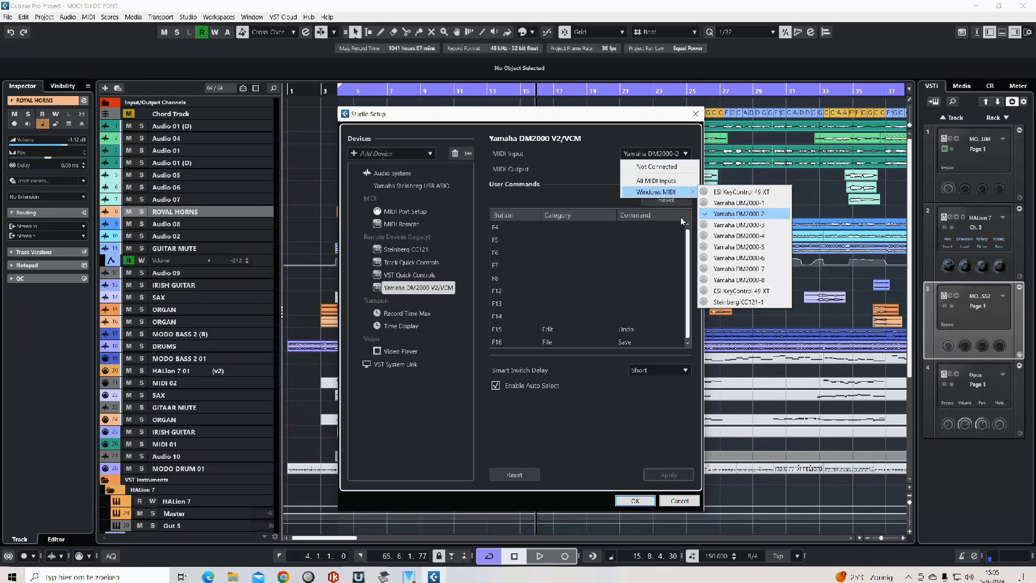
click(578, 231)
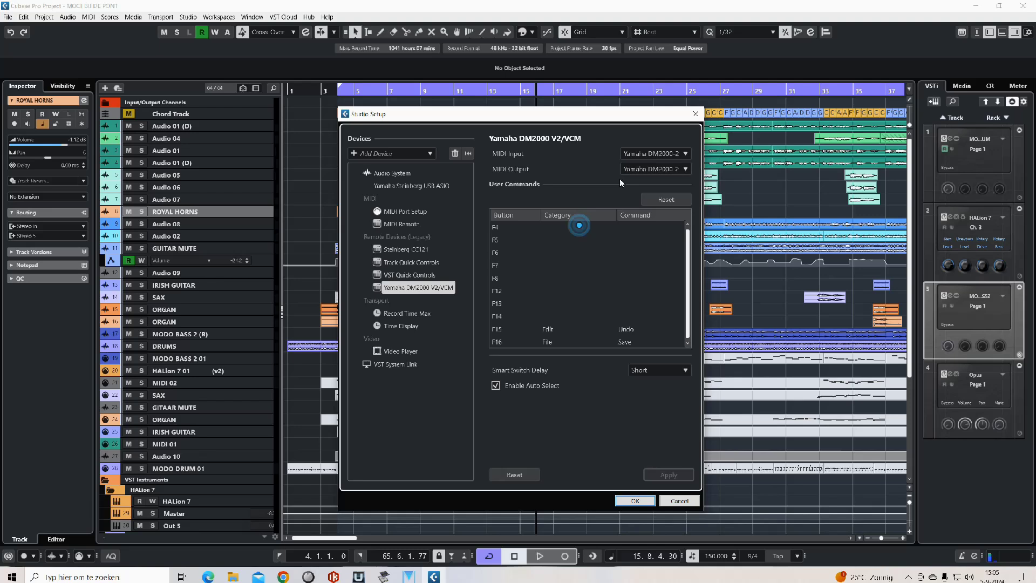
click(651, 155)
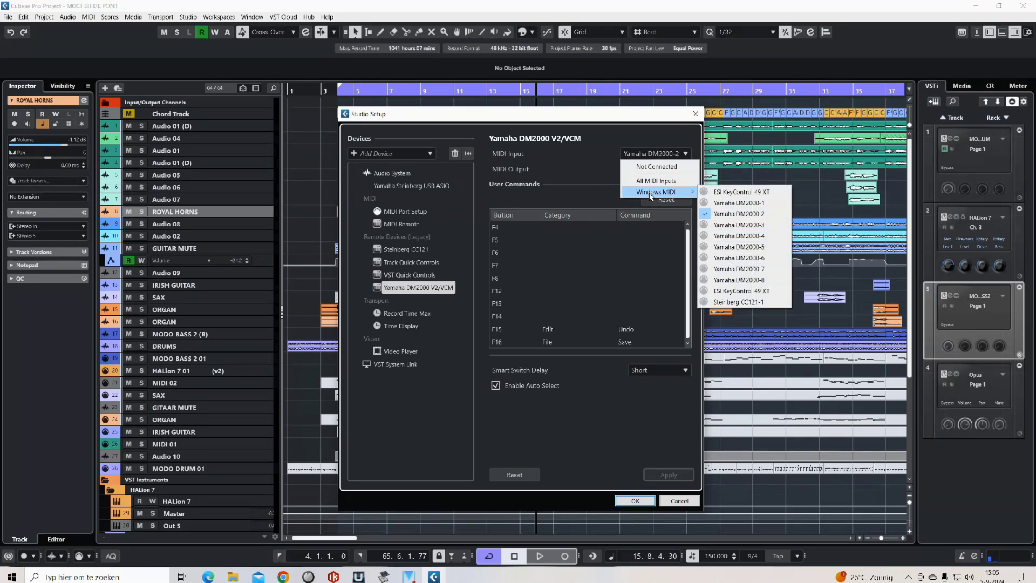
click(565, 311)
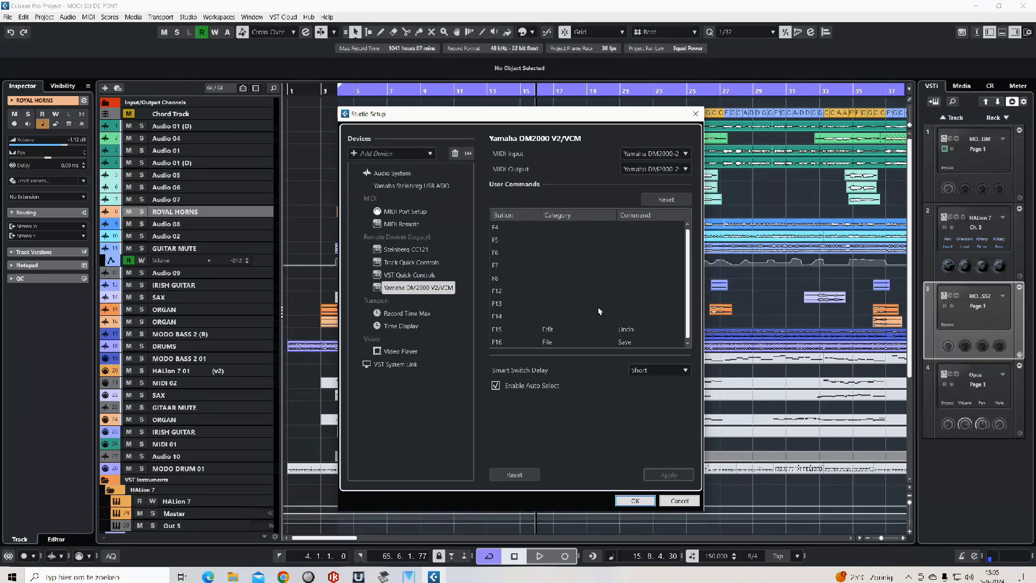
click(636, 501)
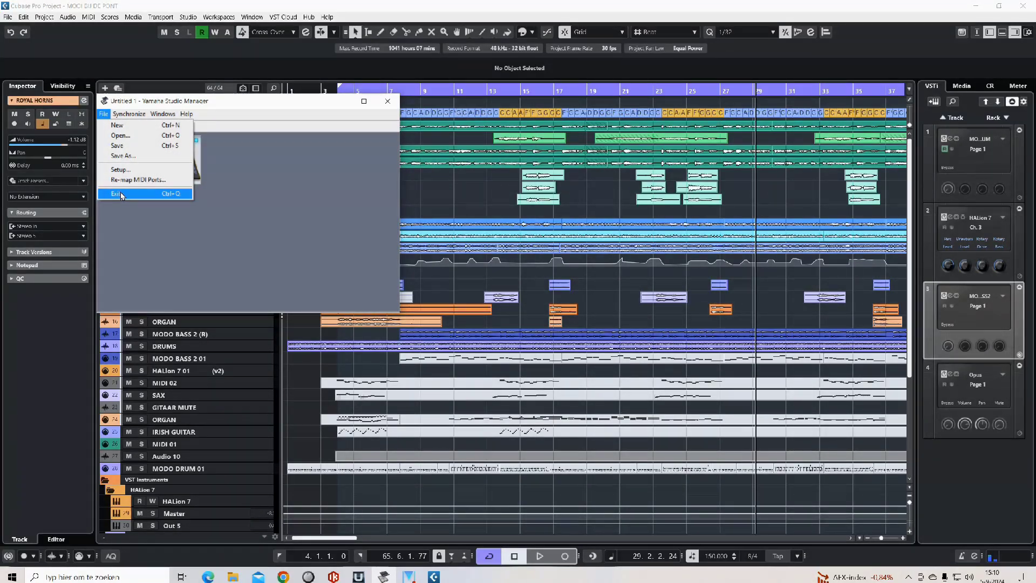
- Exit Yamaha Studio Manager, bringing up the prompt to save changes to Untitled 1
click(121, 194)
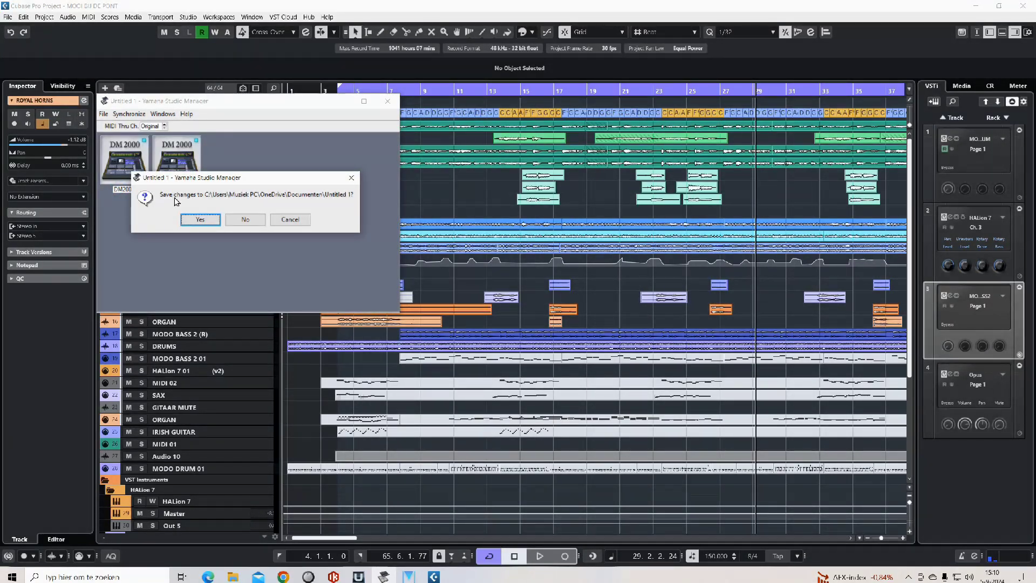